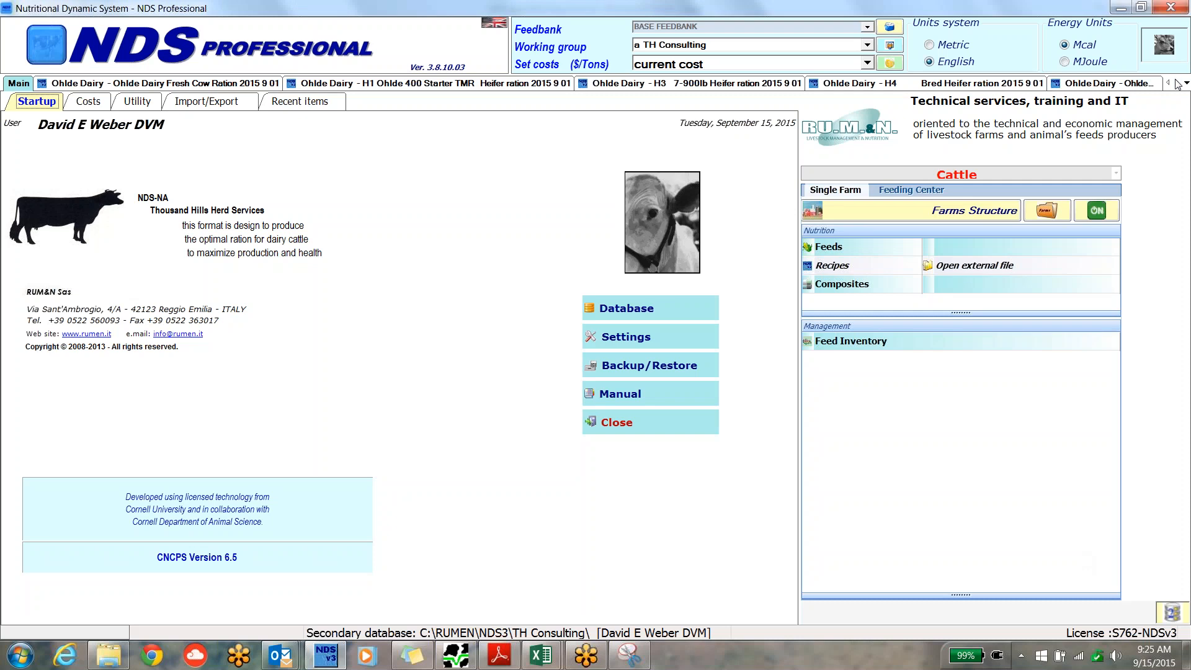
# Bring up the open Ohlde Dairy High Cow Ration 2015 9 01 recipe.
pyautogui.click(1177, 83)
pyautogui.click(1177, 82)
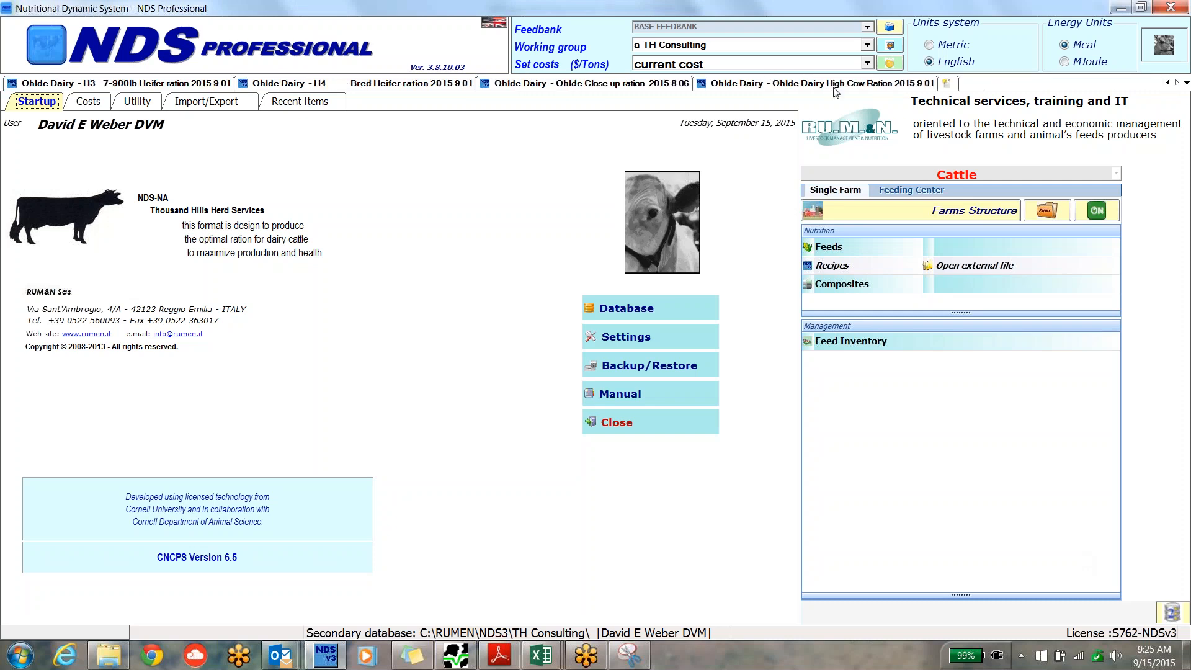
pyautogui.click(797, 86)
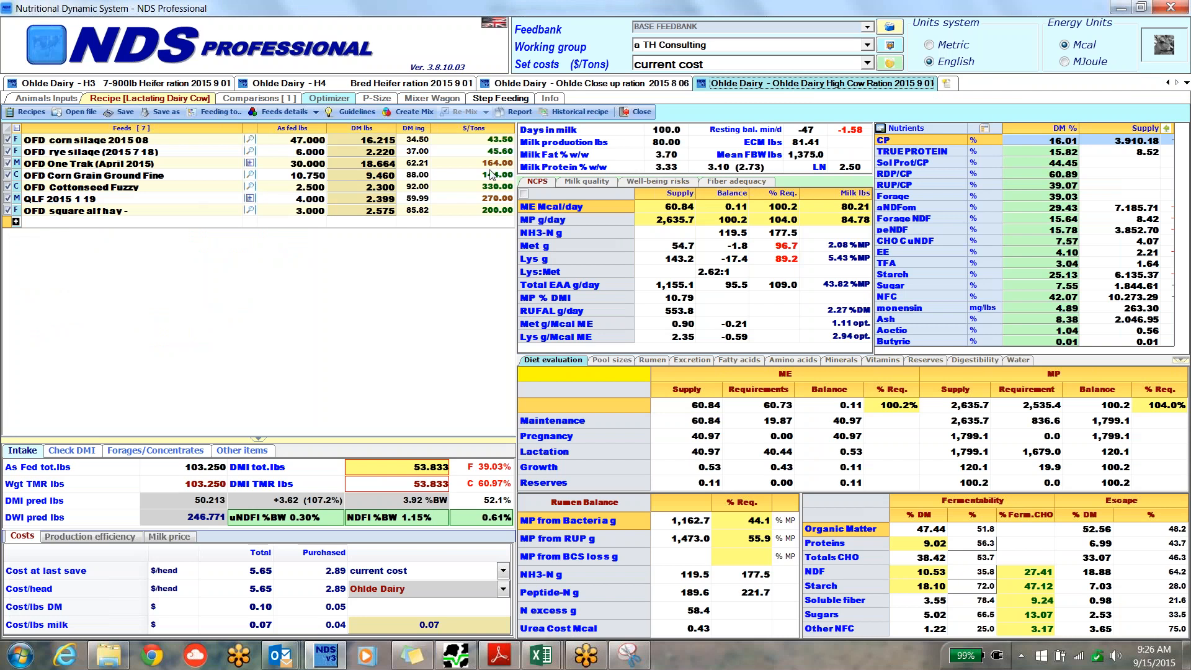
pyautogui.click(316, 114)
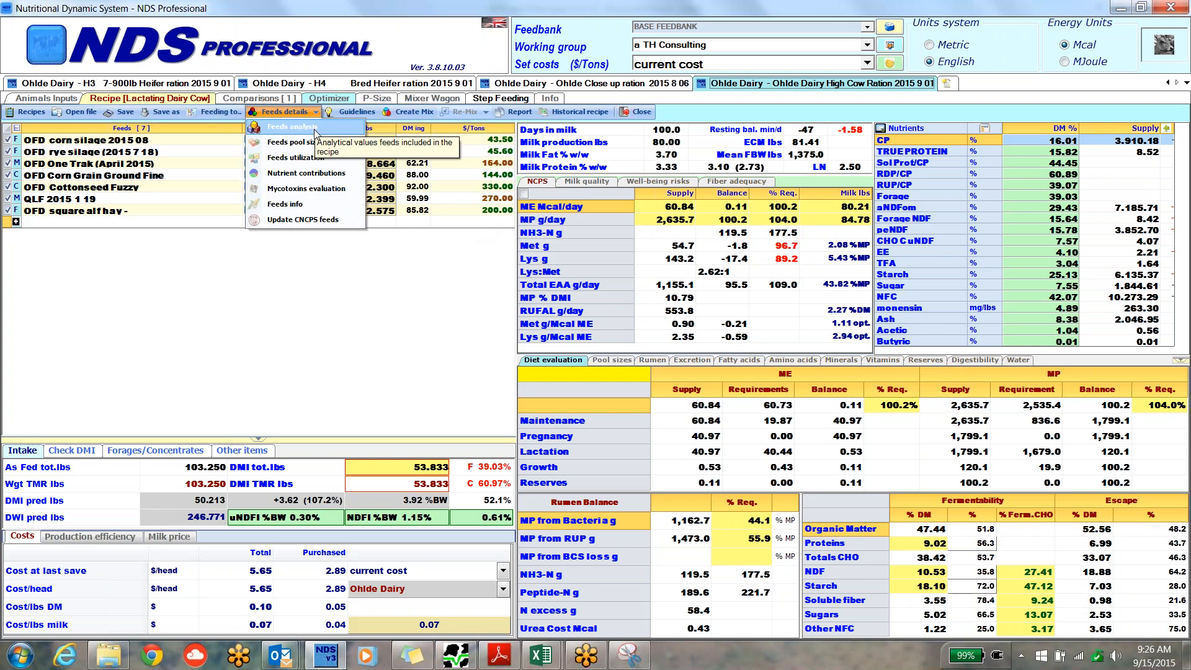
pyautogui.click(316, 131)
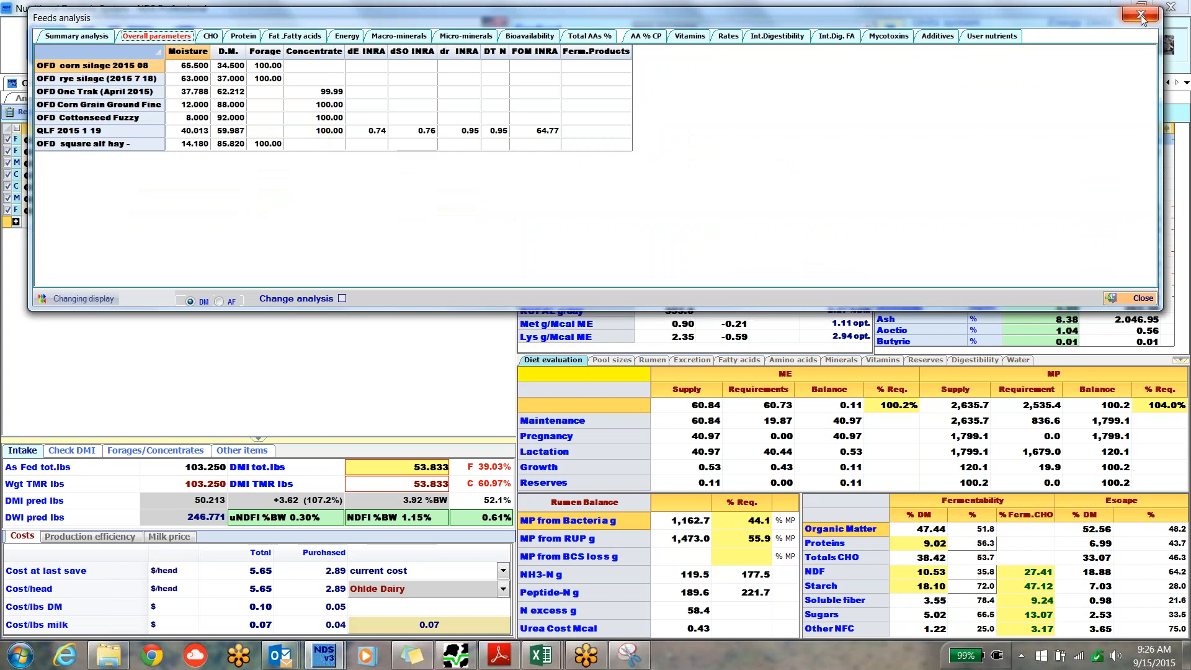
pyautogui.click(1142, 15)
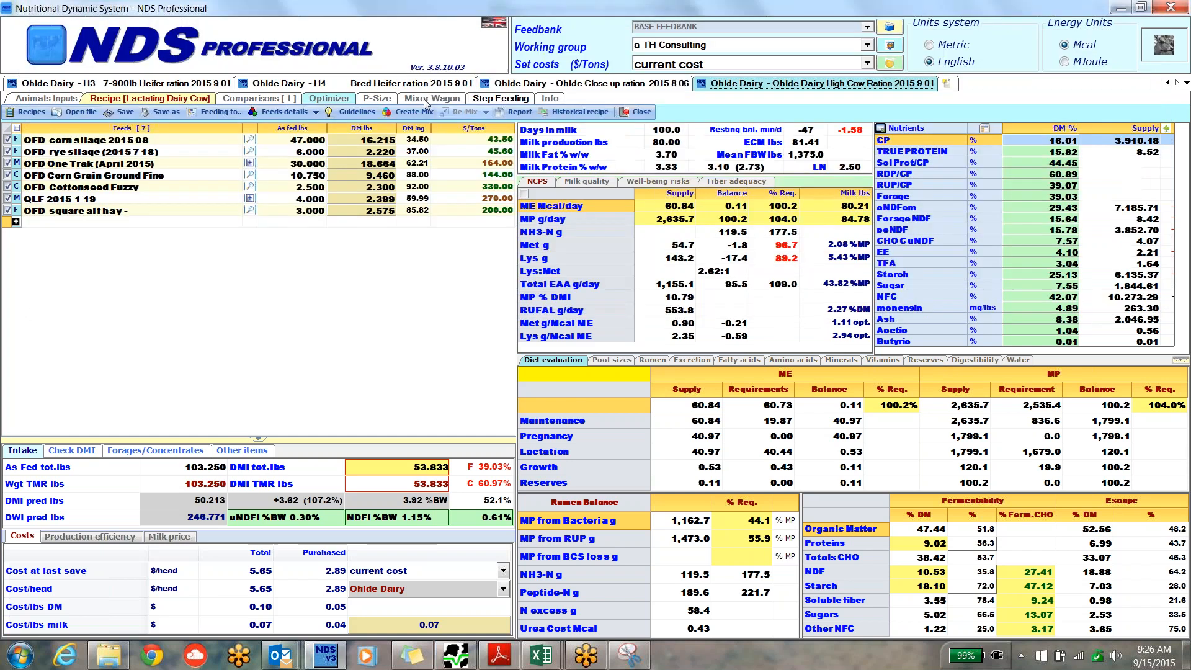
pyautogui.click(315, 113)
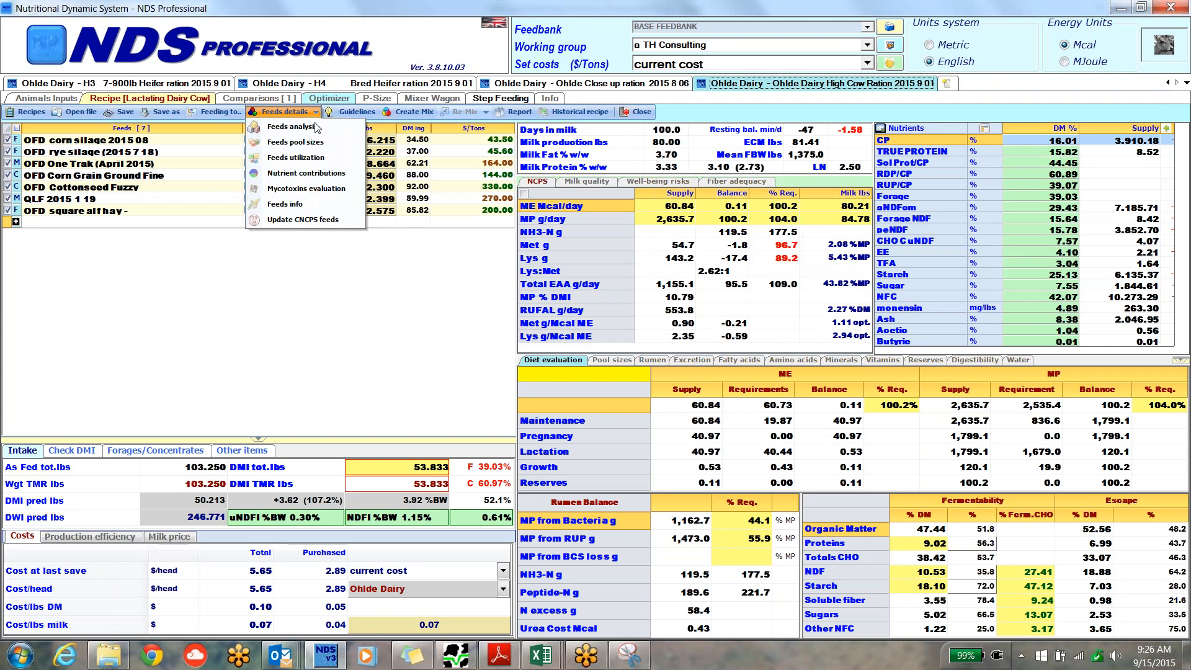
pyautogui.click(315, 113)
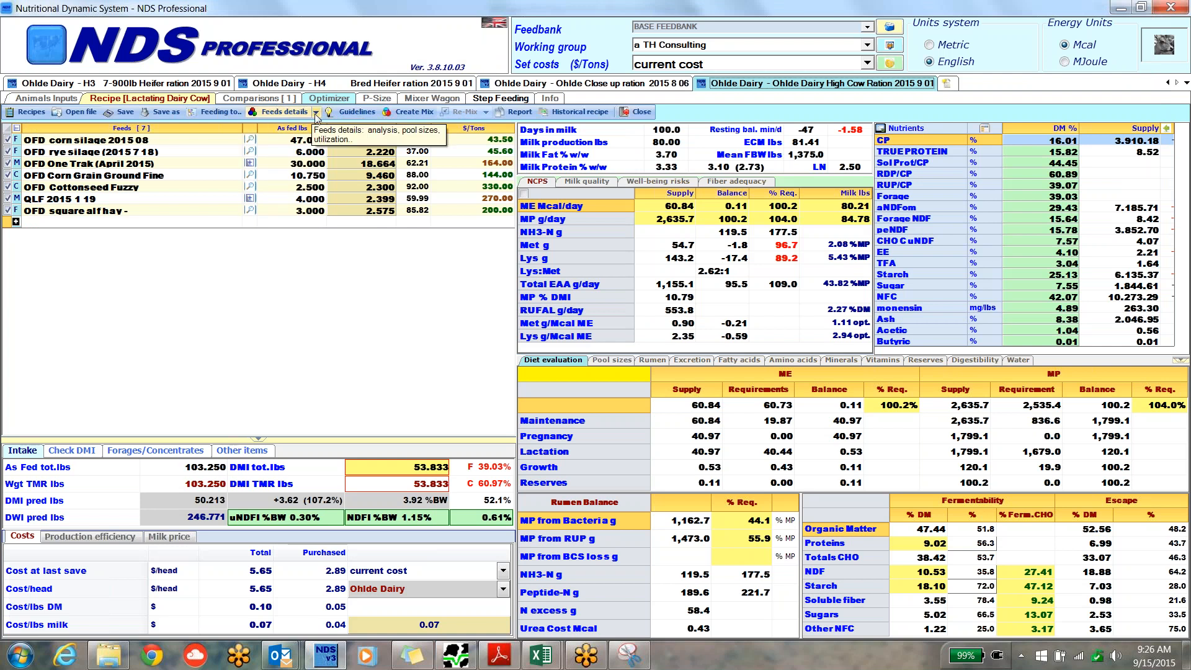
# In the recipe's feeds info, classify OFD One Trak (April 2015) and QLF 2015 1 19 as purchased, including all their mix ingredients, and save.
pyautogui.click(316, 113)
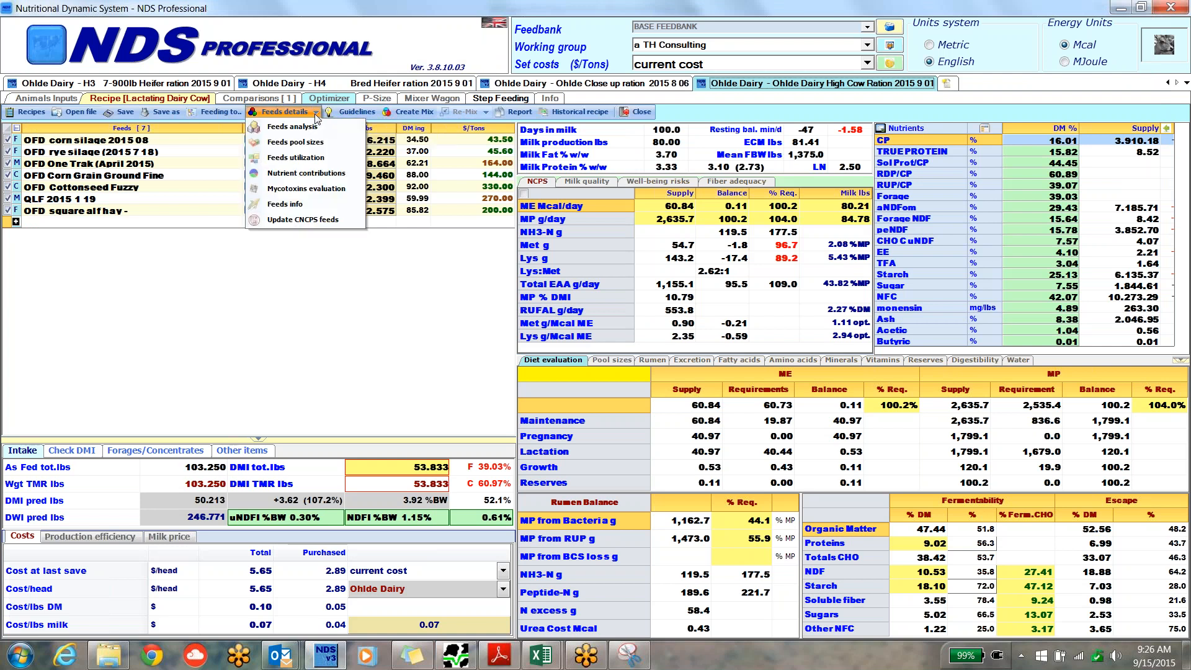
pyautogui.click(302, 207)
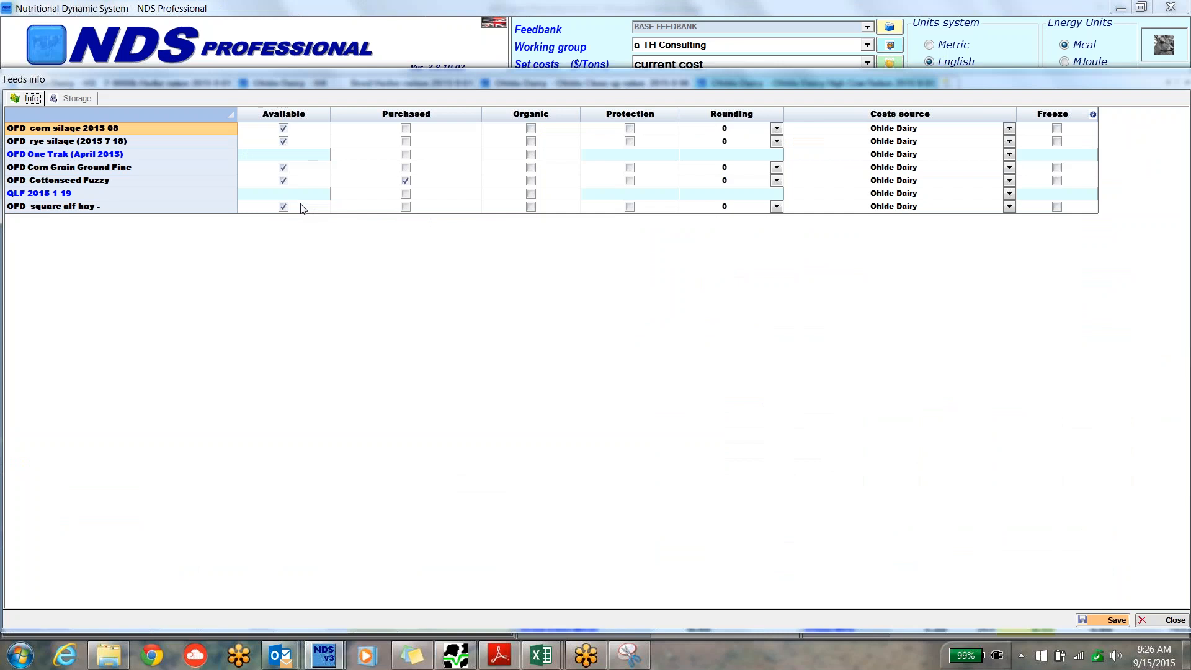
pyautogui.click(406, 155)
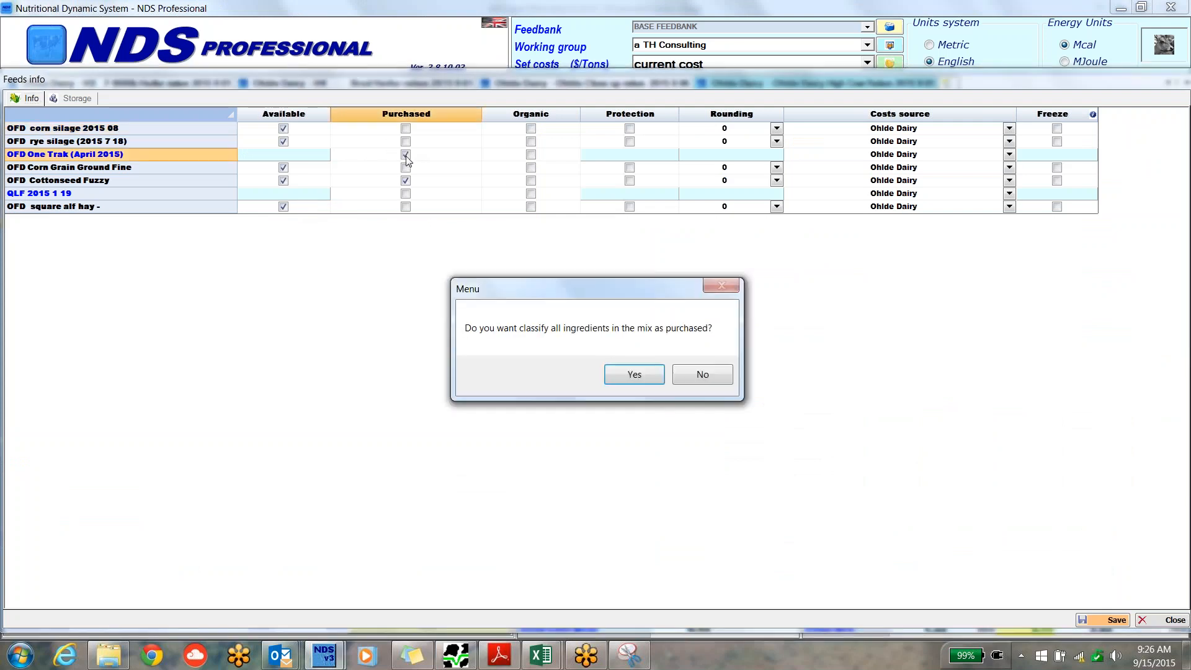
pyautogui.click(633, 374)
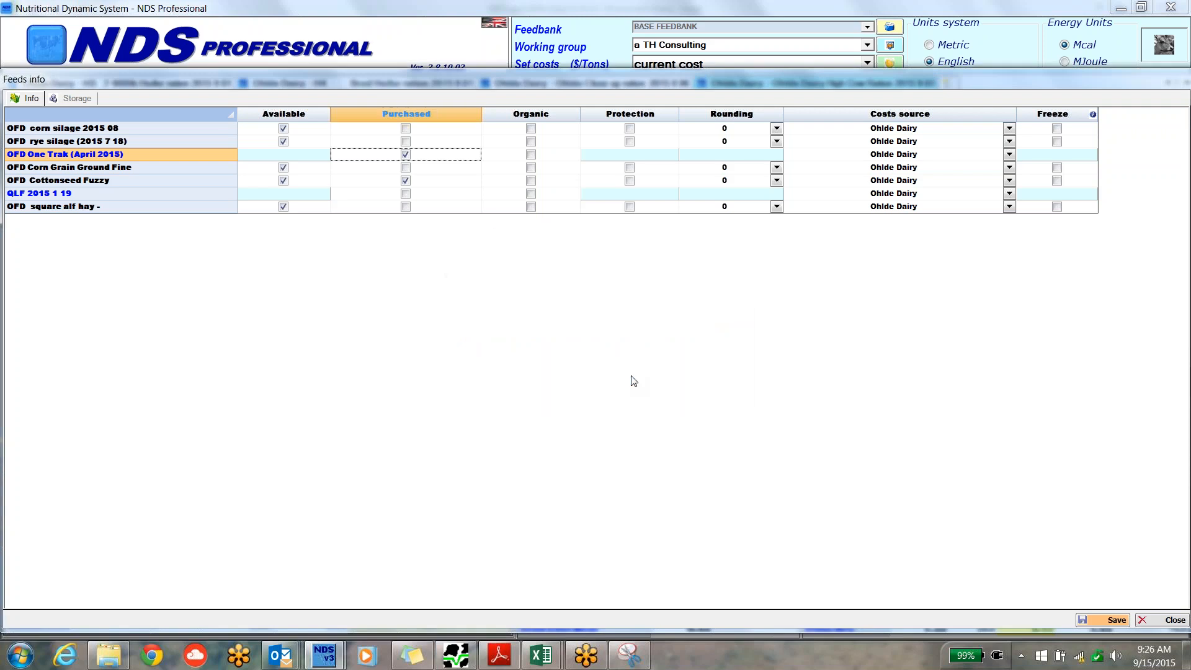
pyautogui.click(405, 193)
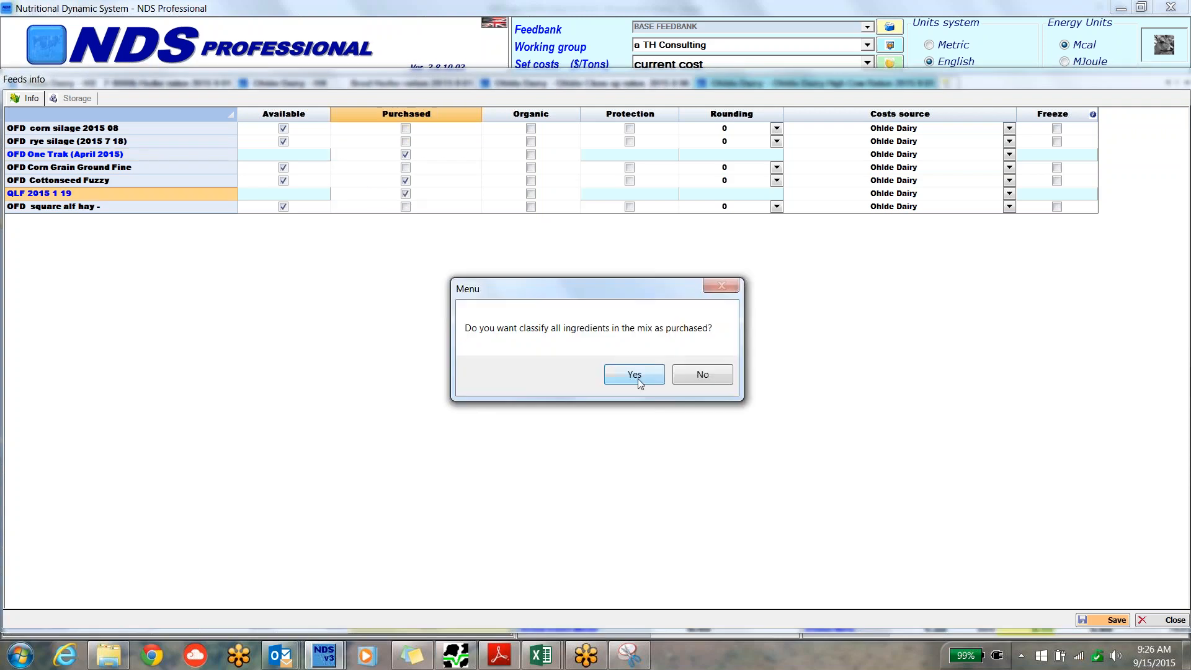
pyautogui.click(634, 375)
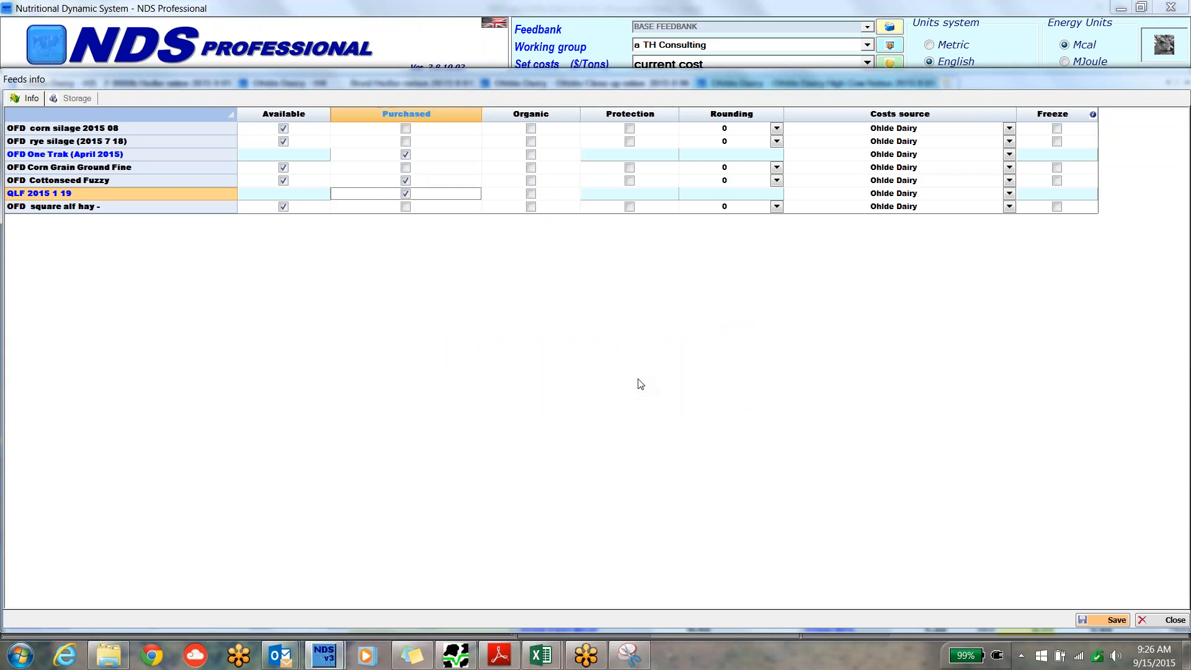
pyautogui.click(1111, 621)
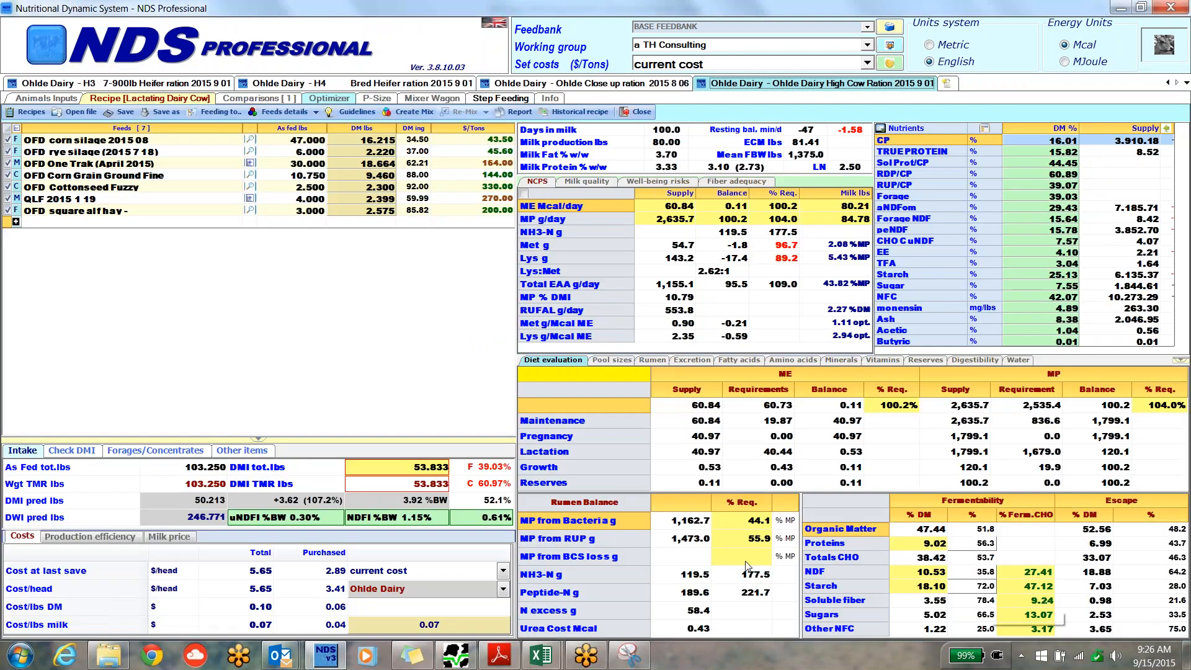
# Review the recipe's milk price, feed costs and production efficiency figures.
pyautogui.click(178, 540)
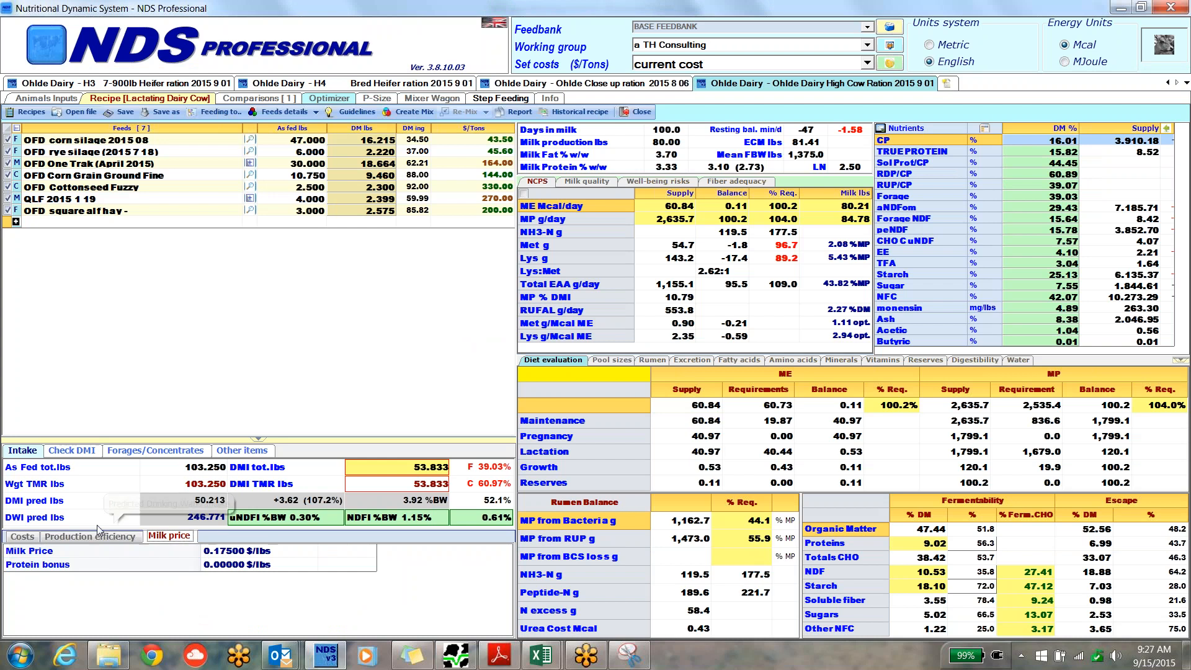
pyautogui.click(25, 538)
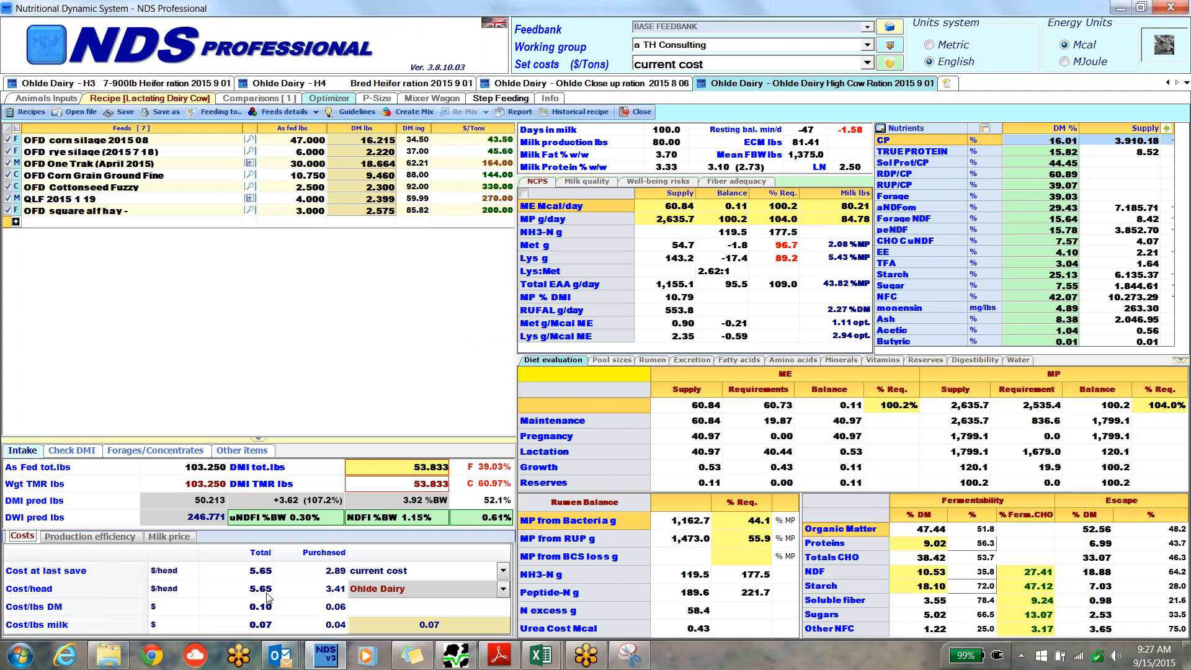
pyautogui.click(114, 539)
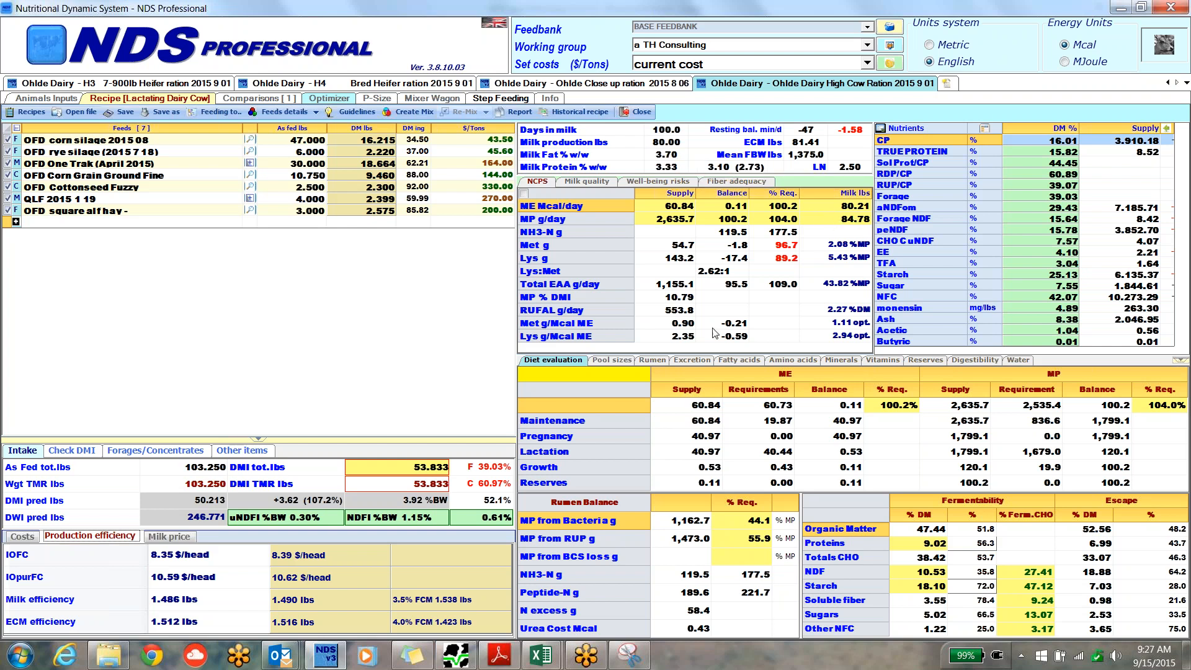
pyautogui.moveTo(426, 473)
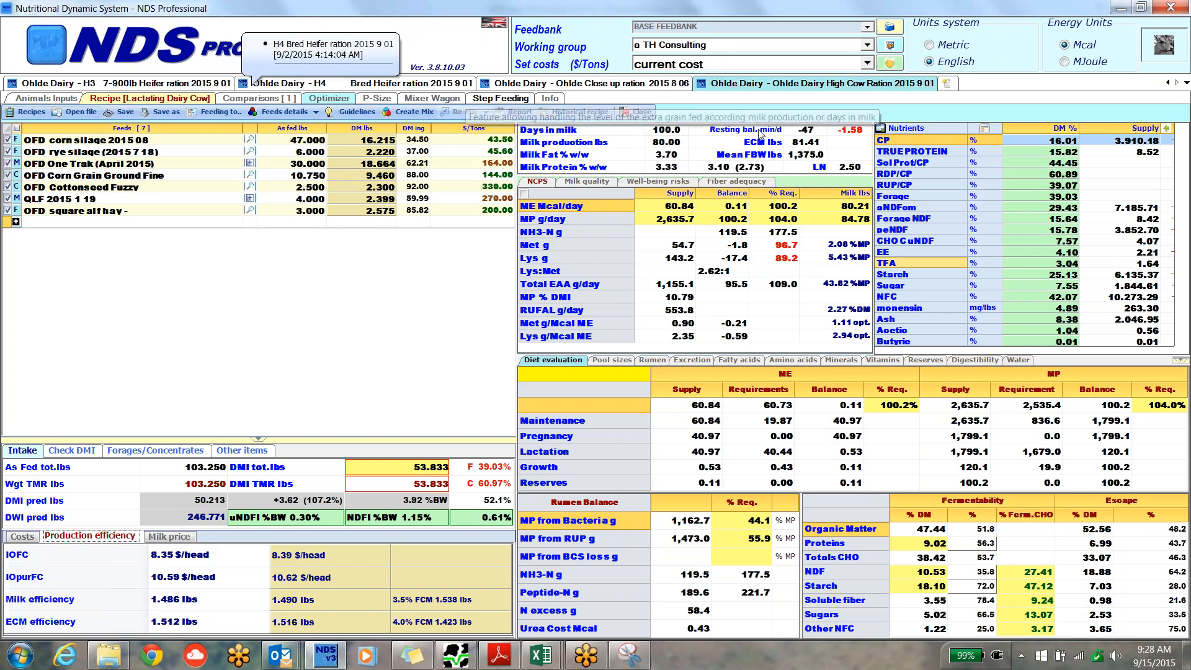
# Open the recipes list in a new tab and bring up the summary of farm's economics for Long Meadow.
pyautogui.click(946, 83)
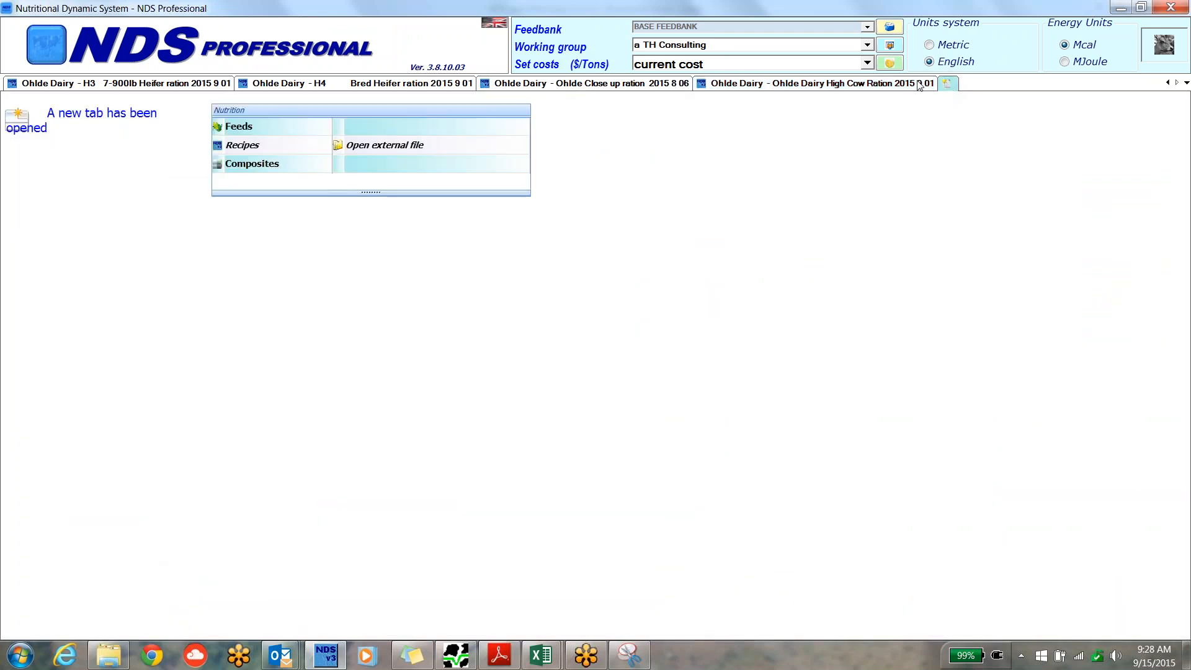
pyautogui.click(237, 147)
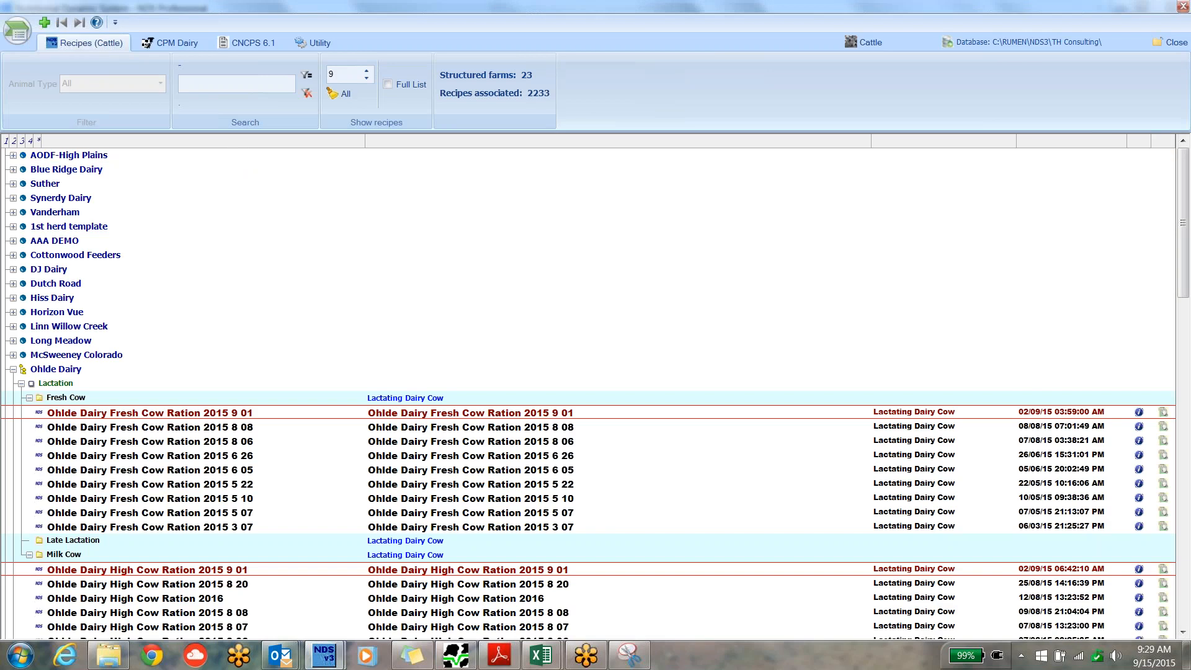
pyautogui.click(56, 383)
pyautogui.click(56, 371)
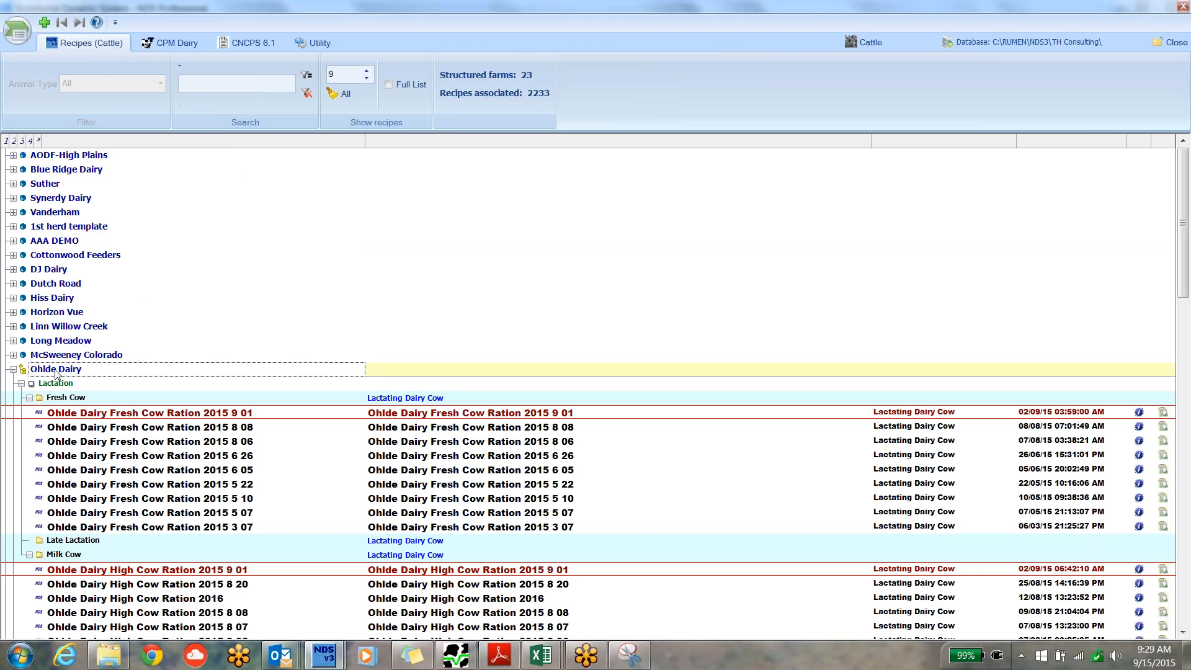
pyautogui.click(65, 356)
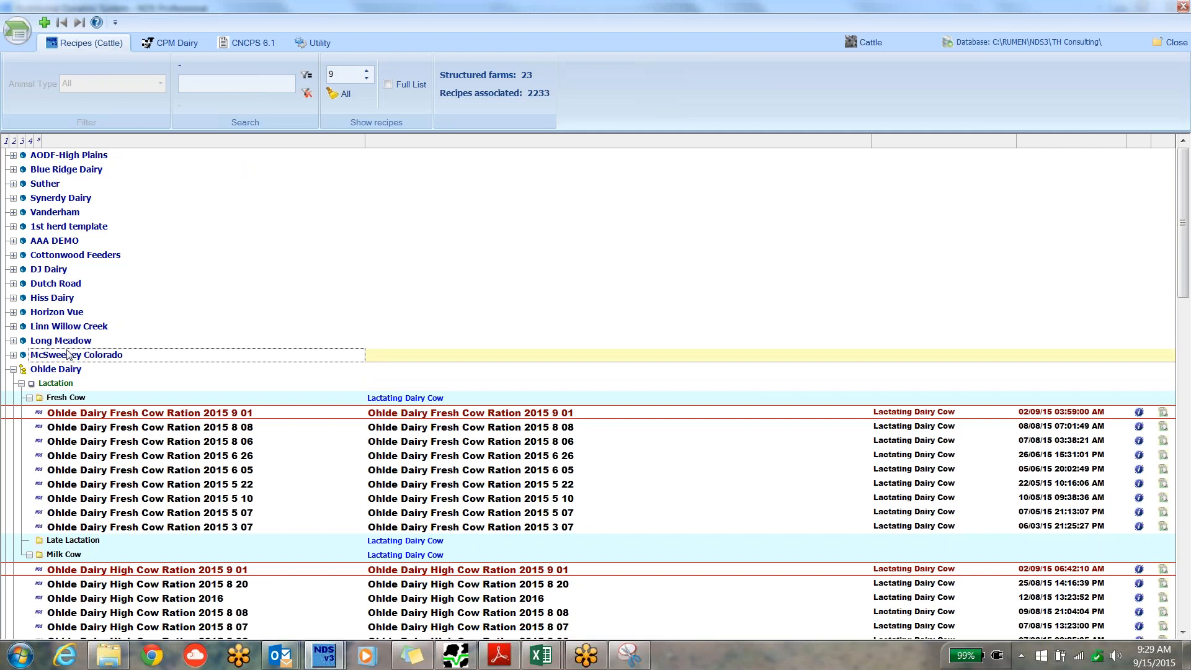
pyautogui.click(68, 344)
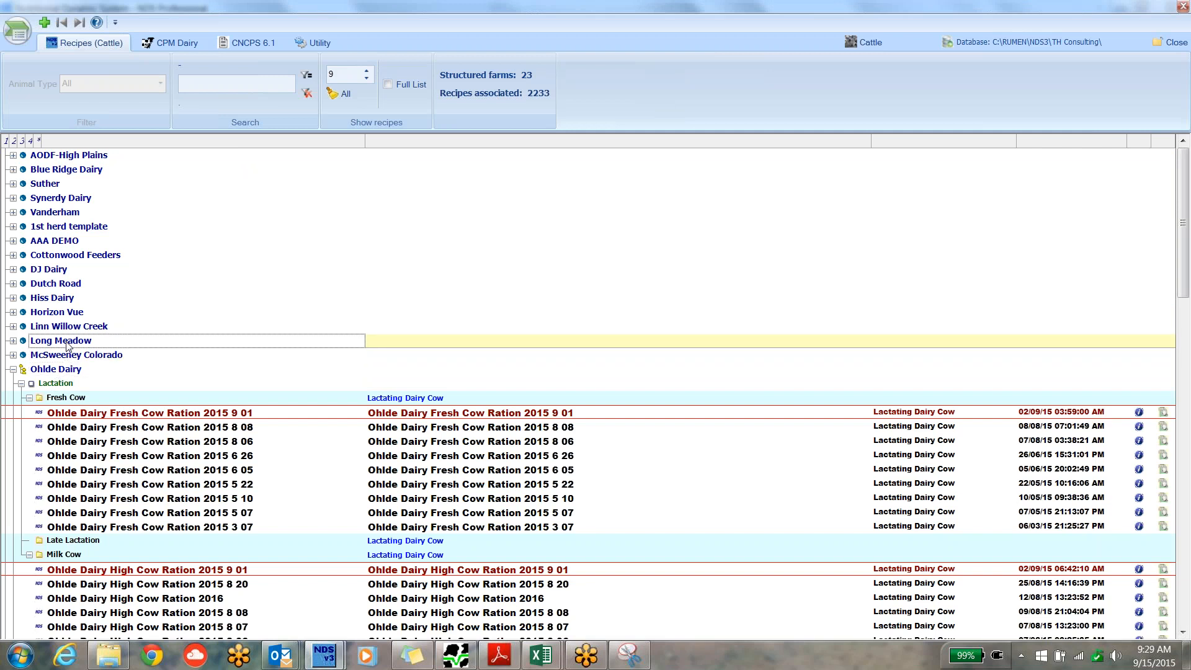
pyautogui.rightClick(68, 344)
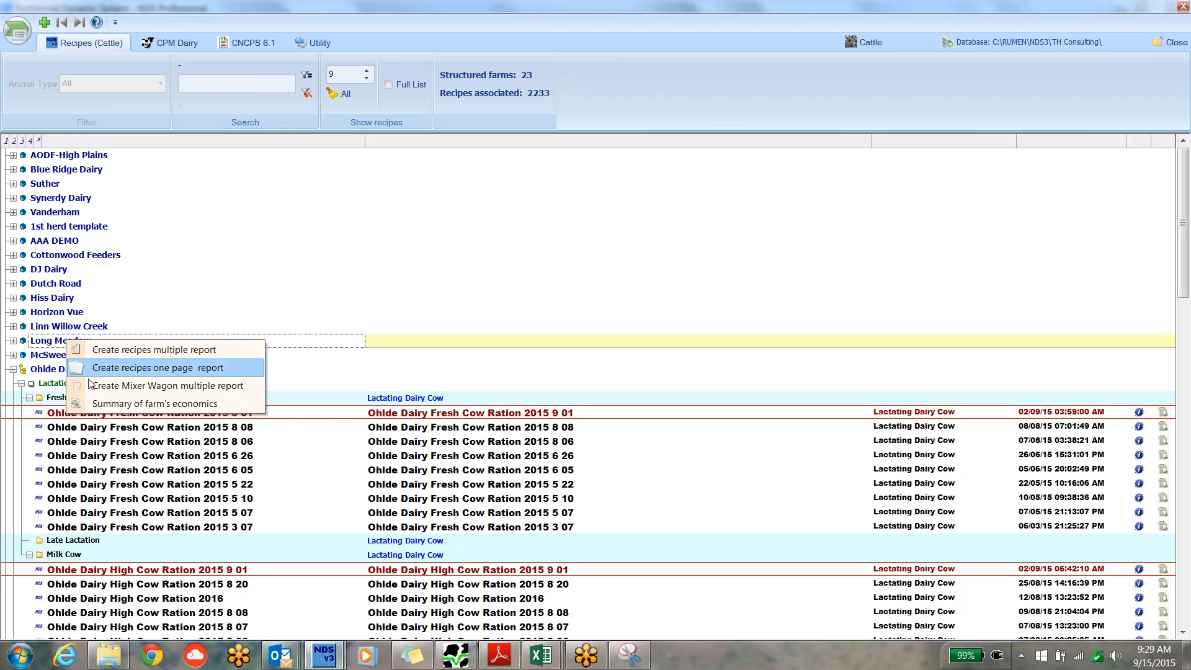
pyautogui.click(139, 404)
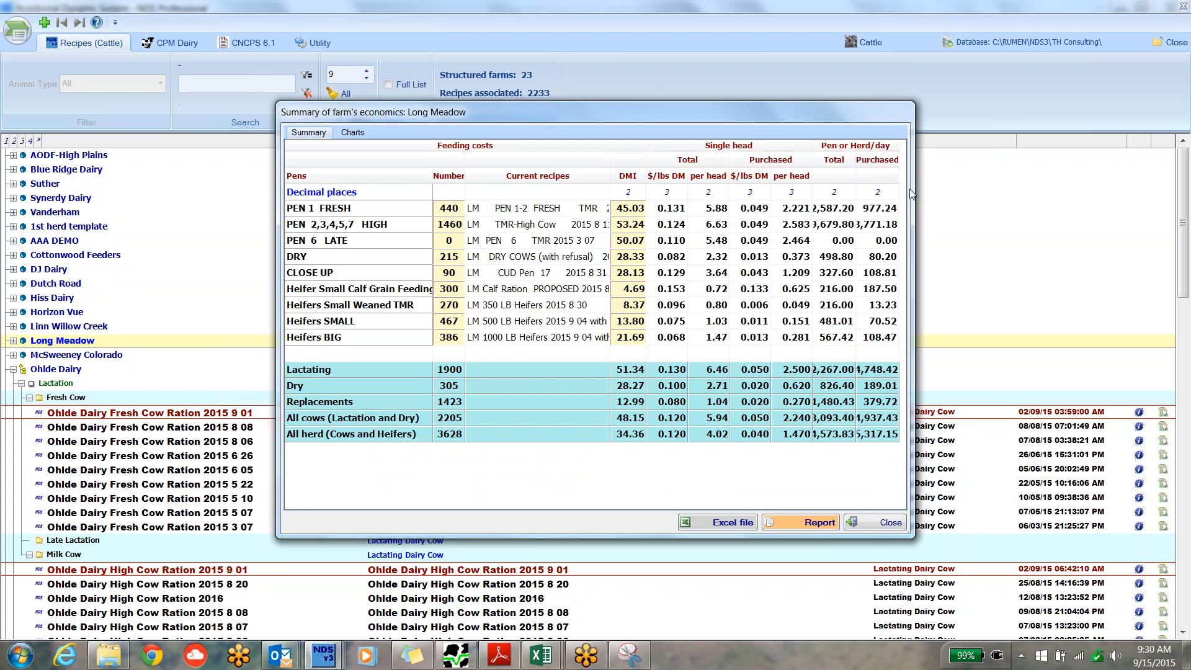
# Widen the Long Meadow economics summary to show its columns fully, and check the cost and intake figures for the lactating and replacement groups.
pyautogui.moveTo(914, 187); pyautogui.dragTo(1143, 185)
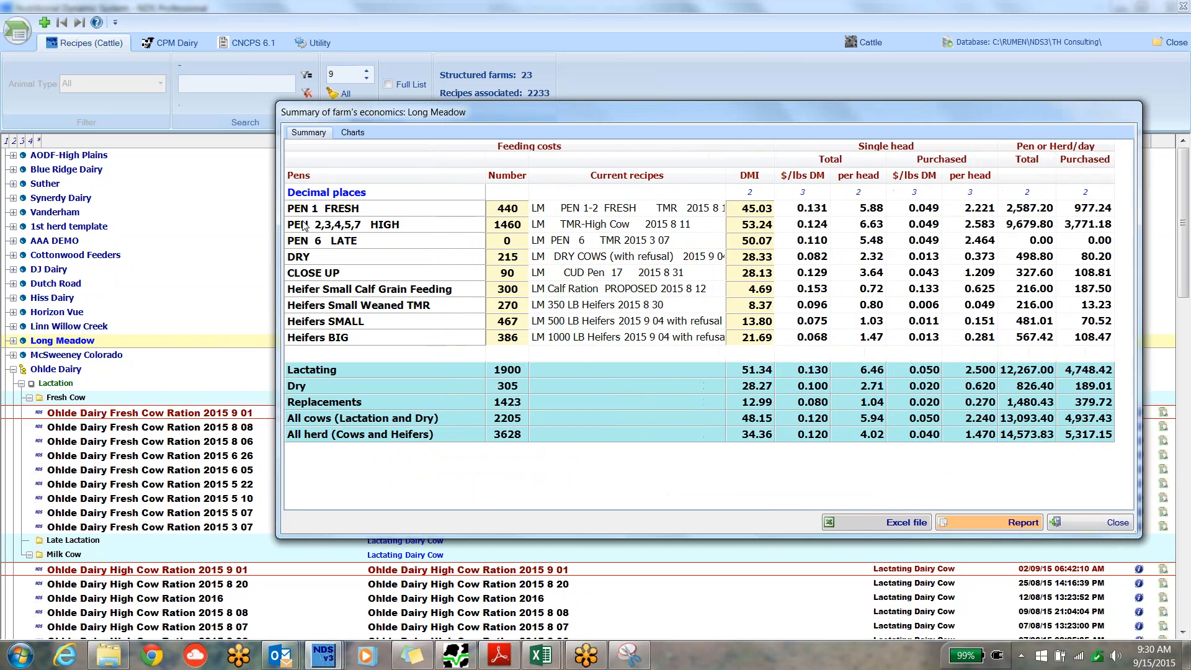
pyautogui.moveTo(272, 218); pyautogui.dragTo(54, 218)
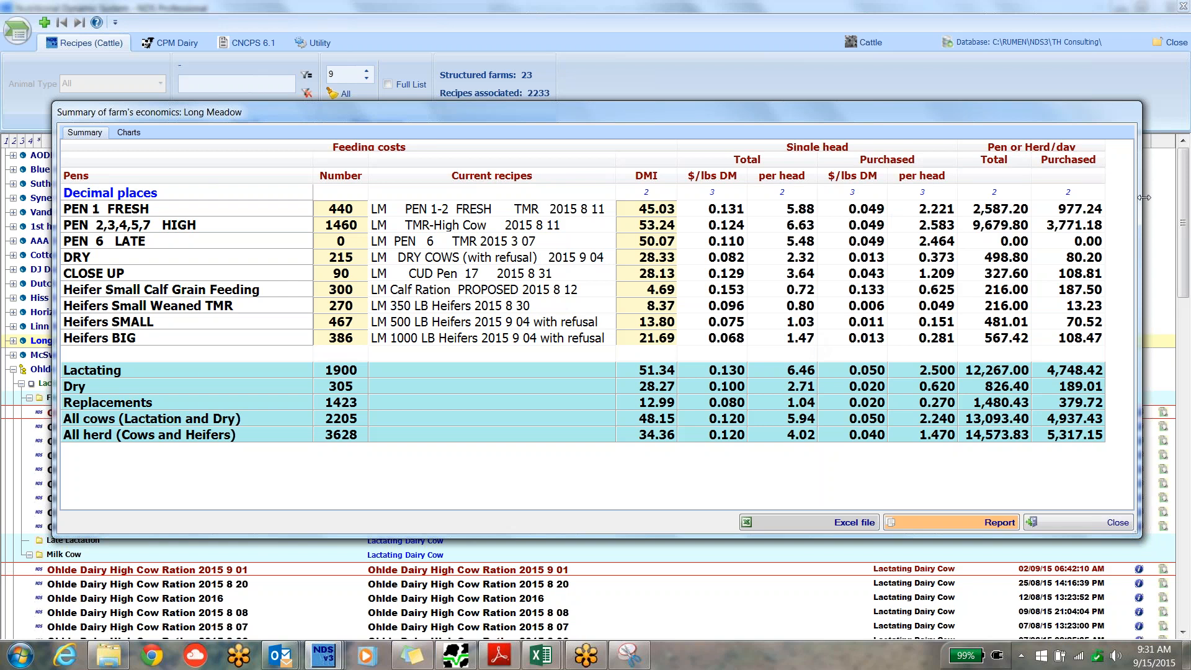
pyautogui.moveTo(1142, 198); pyautogui.dragTo(1168, 195)
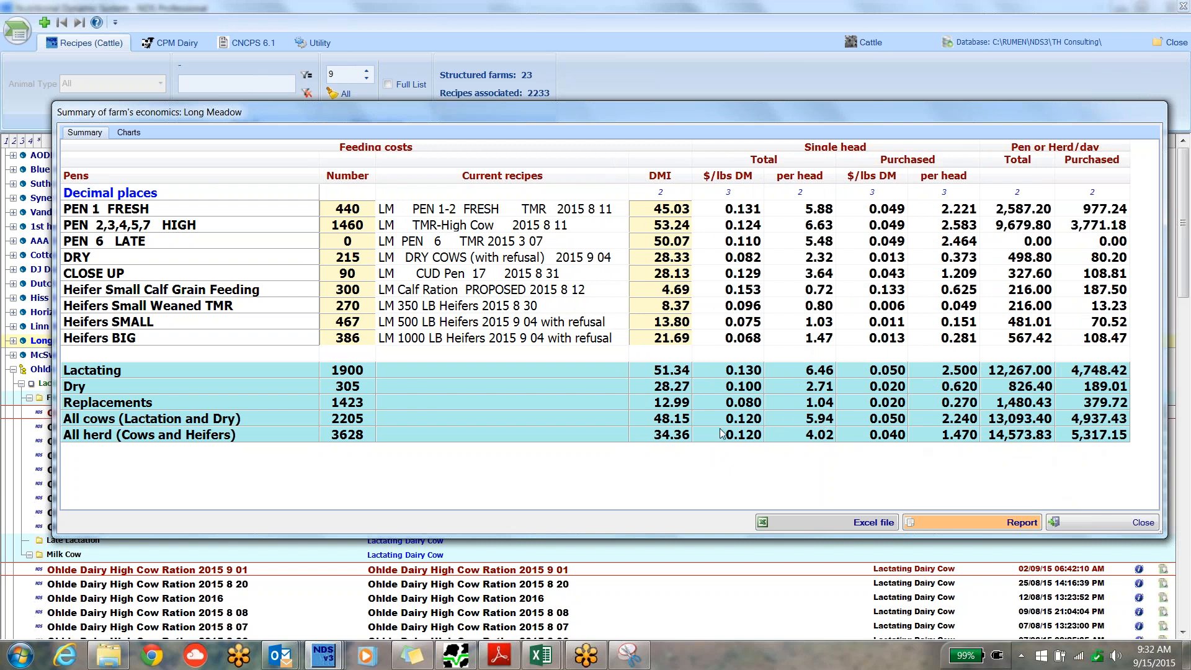
pyautogui.click(822, 373)
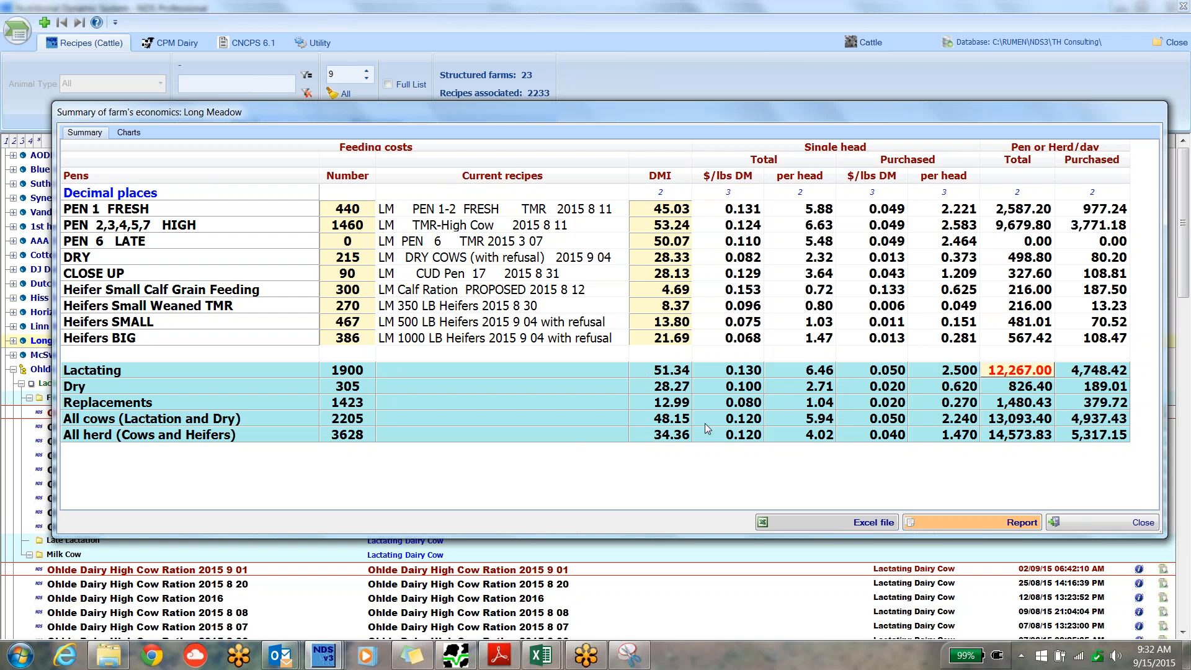
pyautogui.click(821, 407)
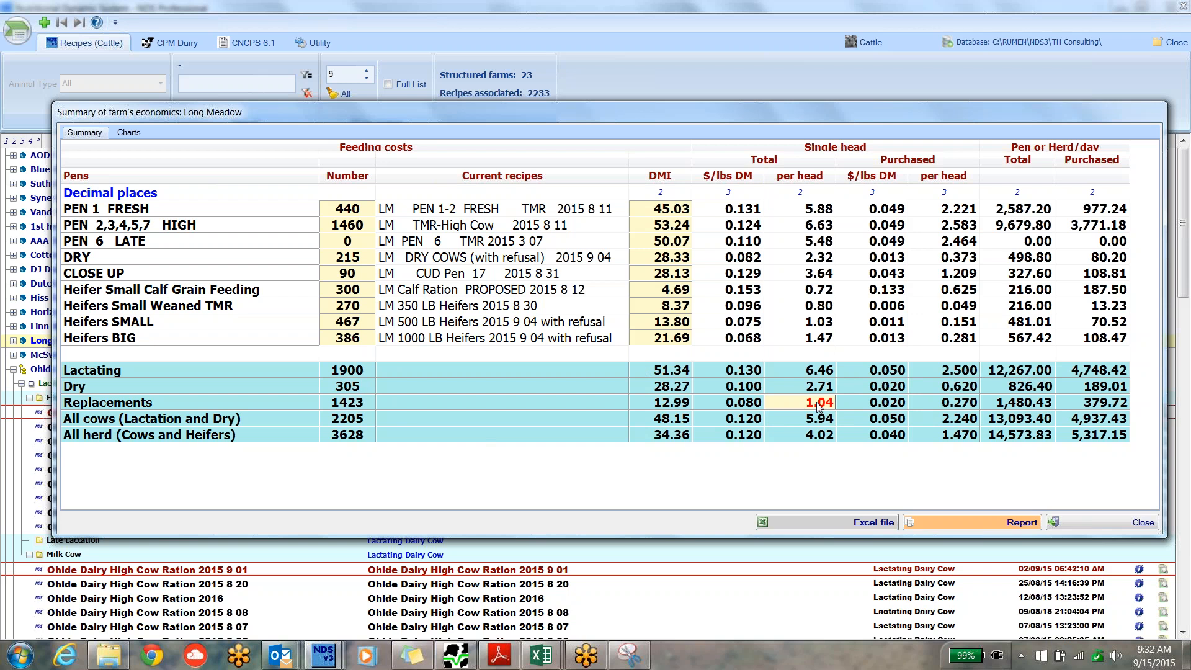
pyautogui.click(682, 408)
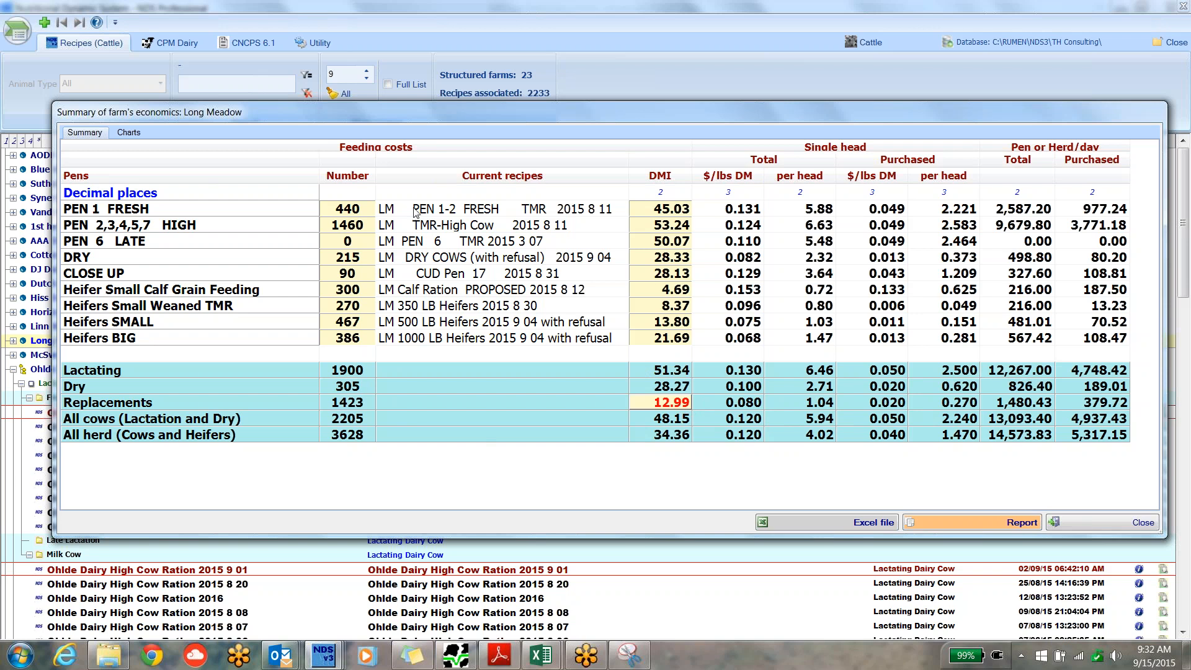
# Set the DMI of PEN 2,3,4,5,7 HIGH to 55 and check that pen's total cost and the lactating group's total and per-head costs.
pyautogui.click(675, 227)
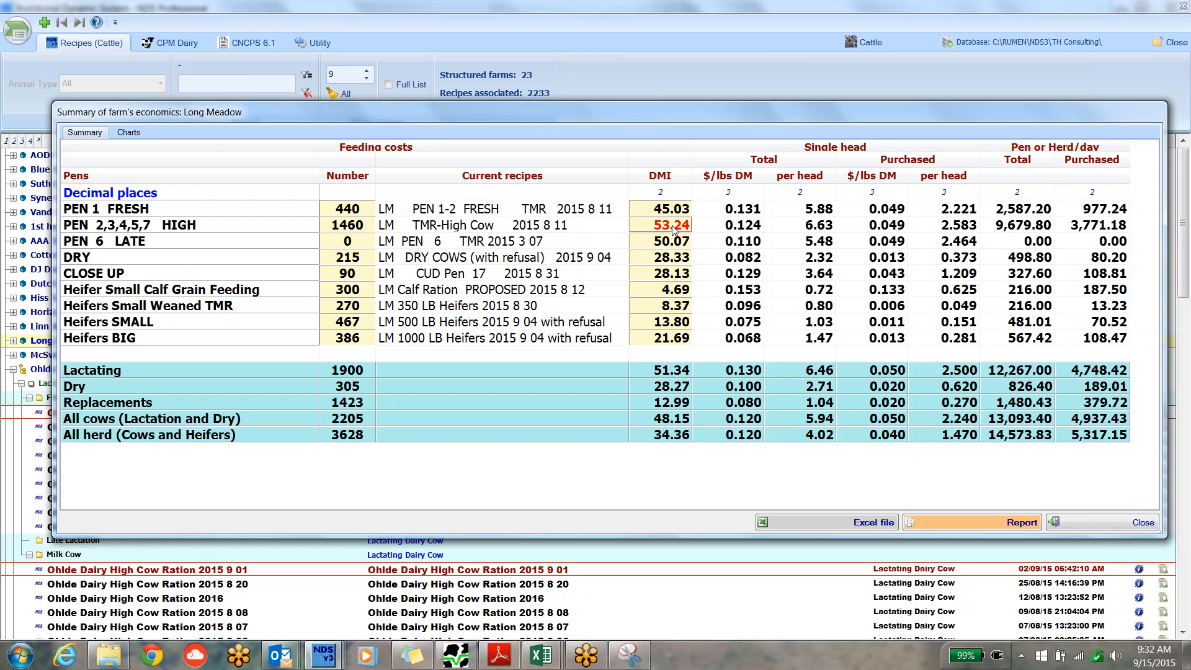
pyautogui.write('55')
pyautogui.press('Return')
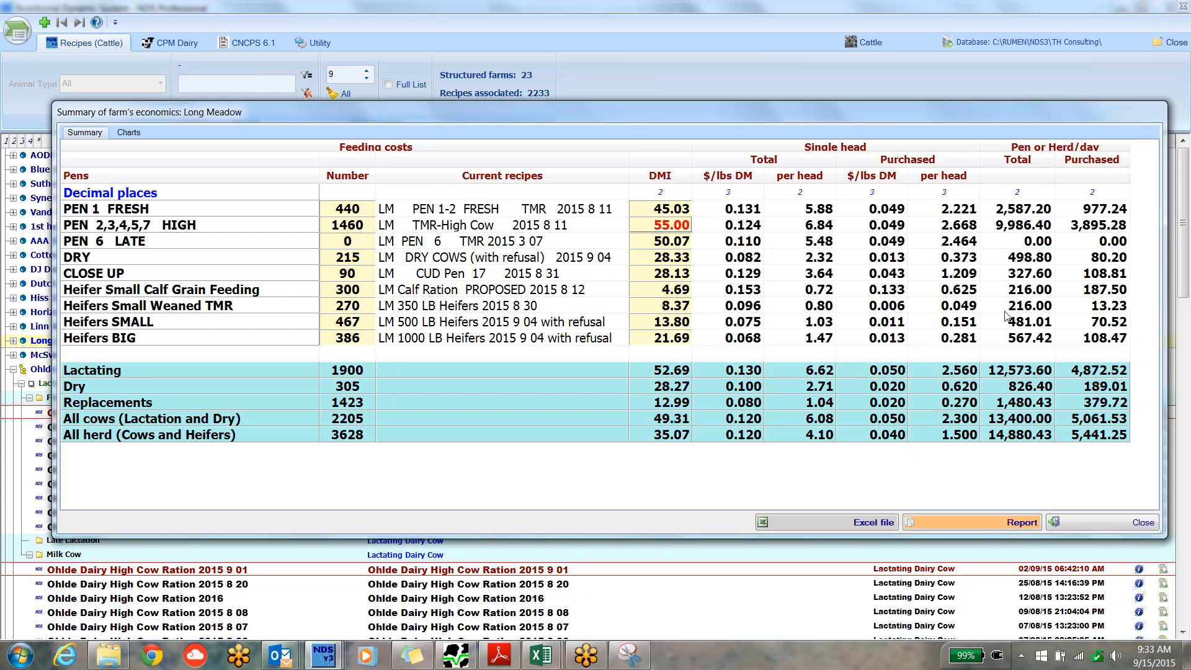
pyautogui.click(1019, 227)
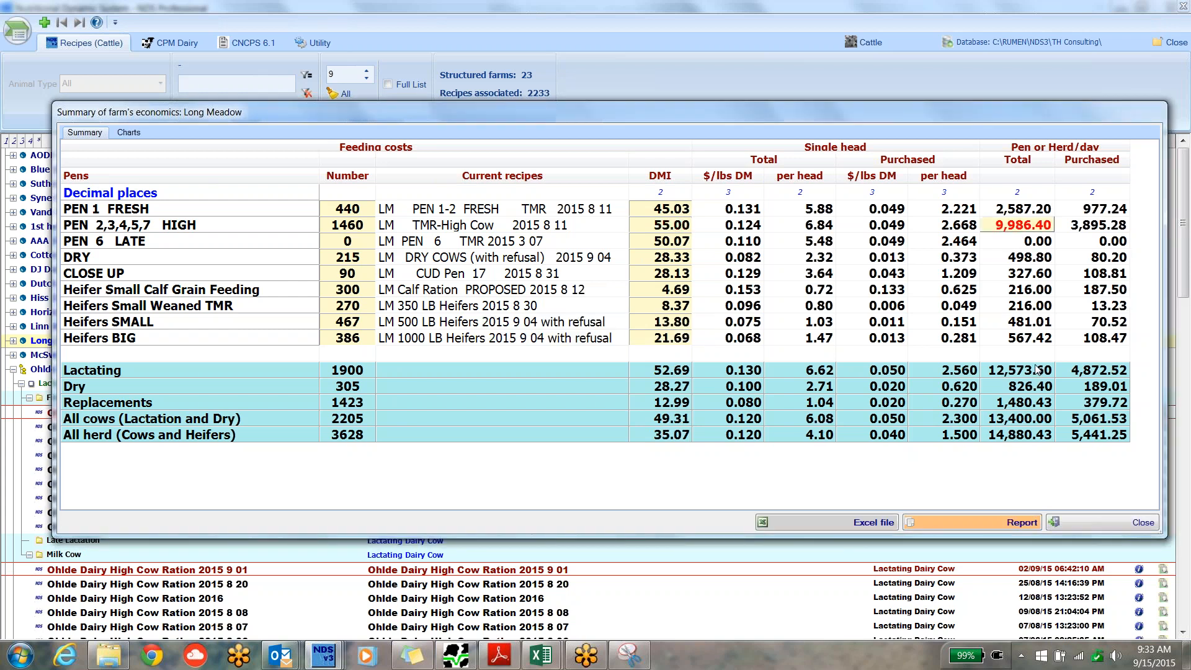
pyautogui.click(1011, 369)
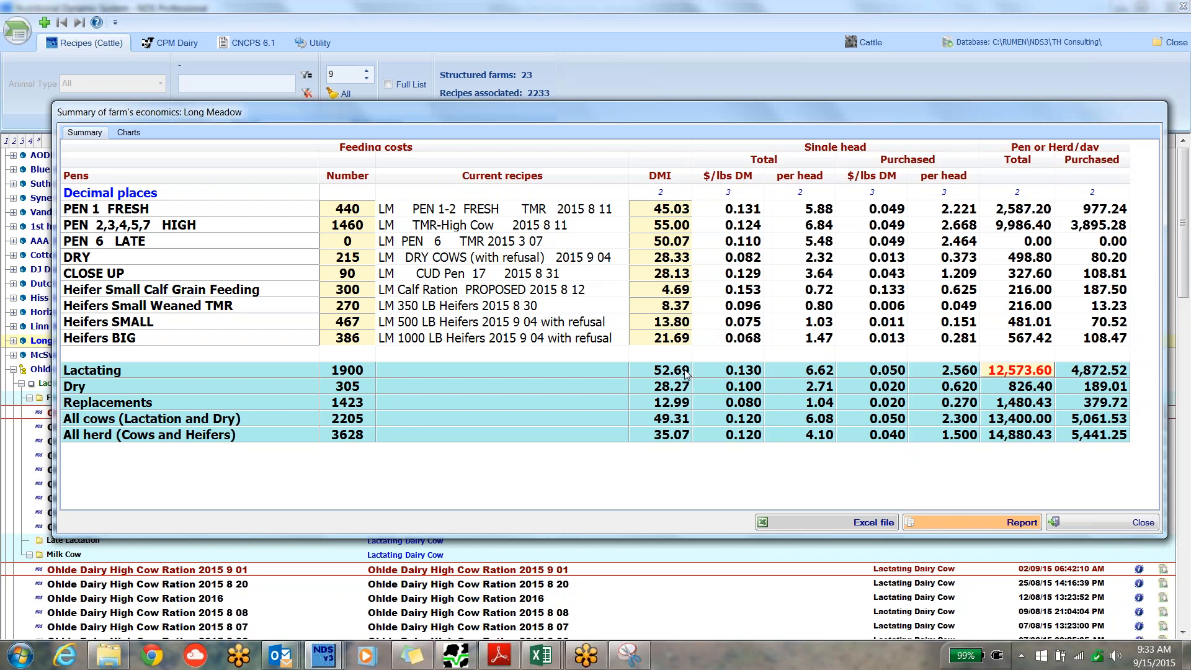
pyautogui.click(817, 373)
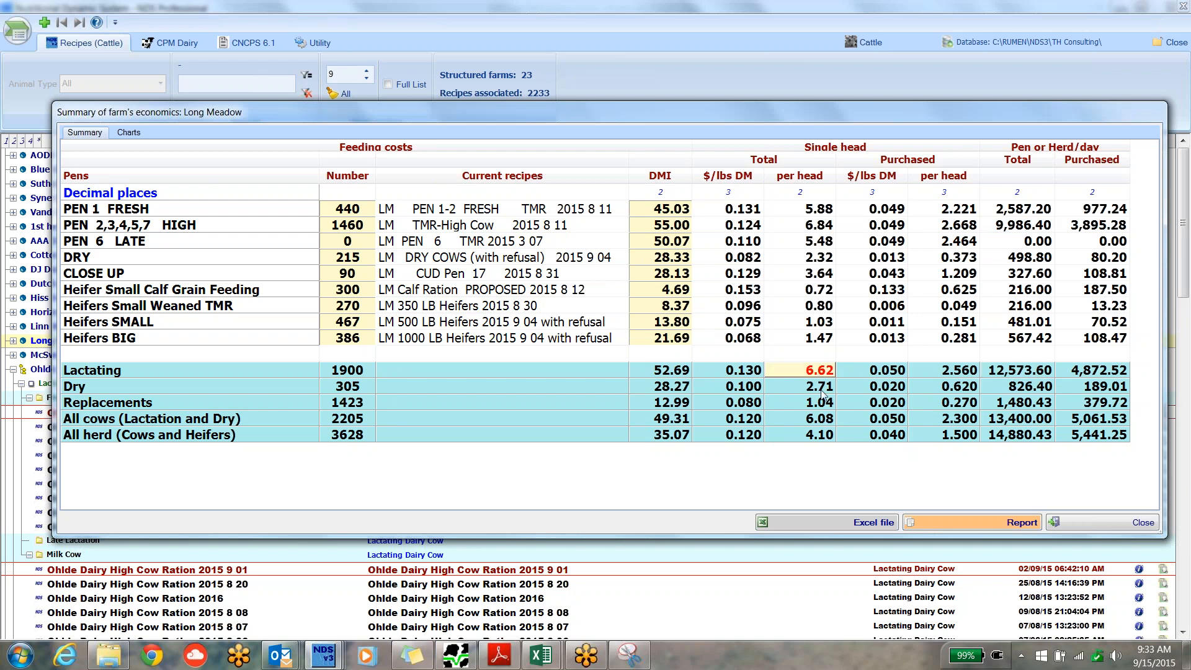
# Check the per-head costs of the dry and replacement groups, and view the recipes available for PEN 2,3,4,5,7 HIGH.
pyautogui.click(822, 391)
pyautogui.click(823, 403)
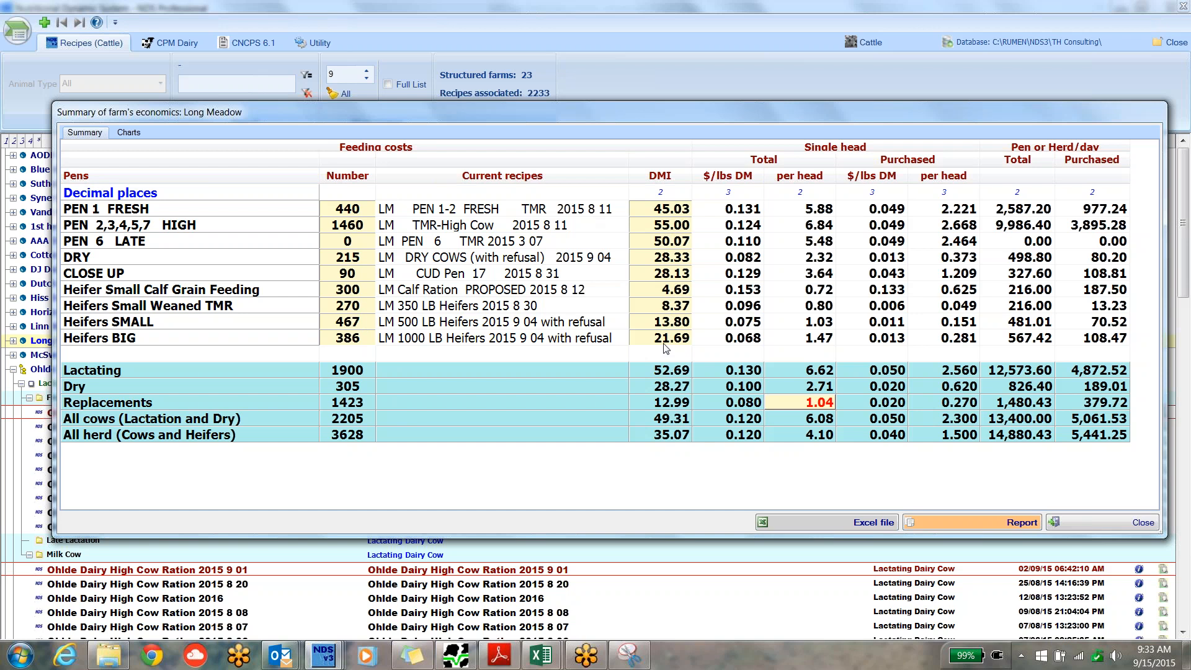
pyautogui.click(618, 227)
pyautogui.click(621, 225)
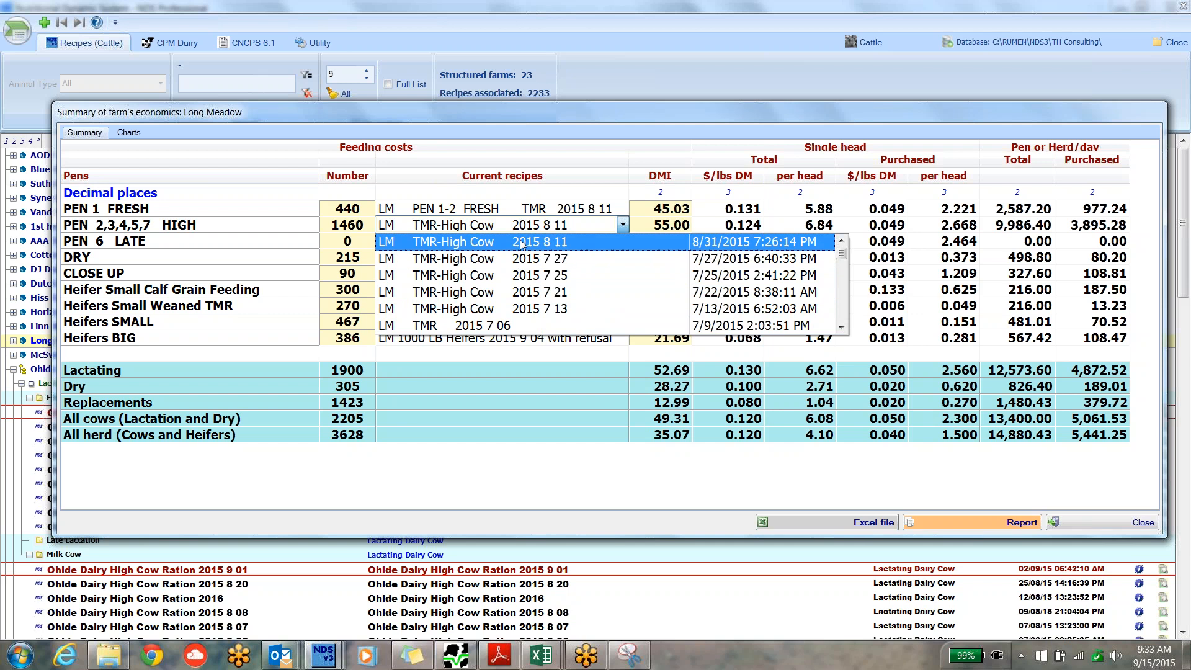
pyautogui.click(603, 229)
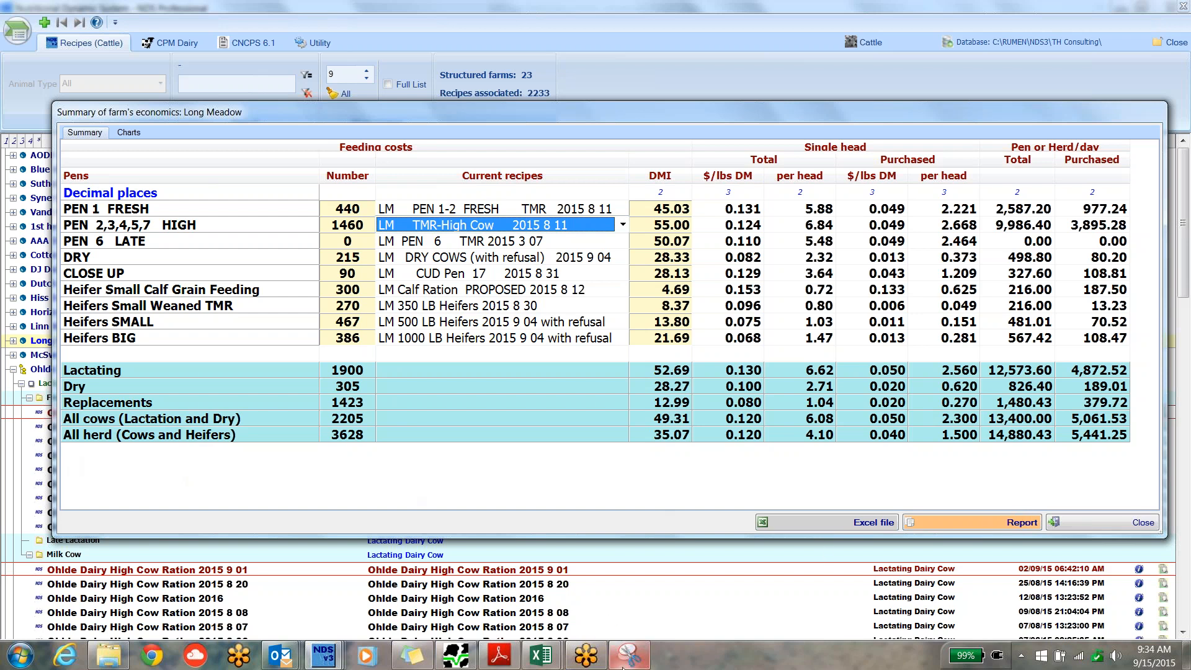
# Switch to the Snipping Tool and examine the captured Ohlde Dairy economics summary, including its group and herd totals.
pyautogui.moveTo(628, 663)
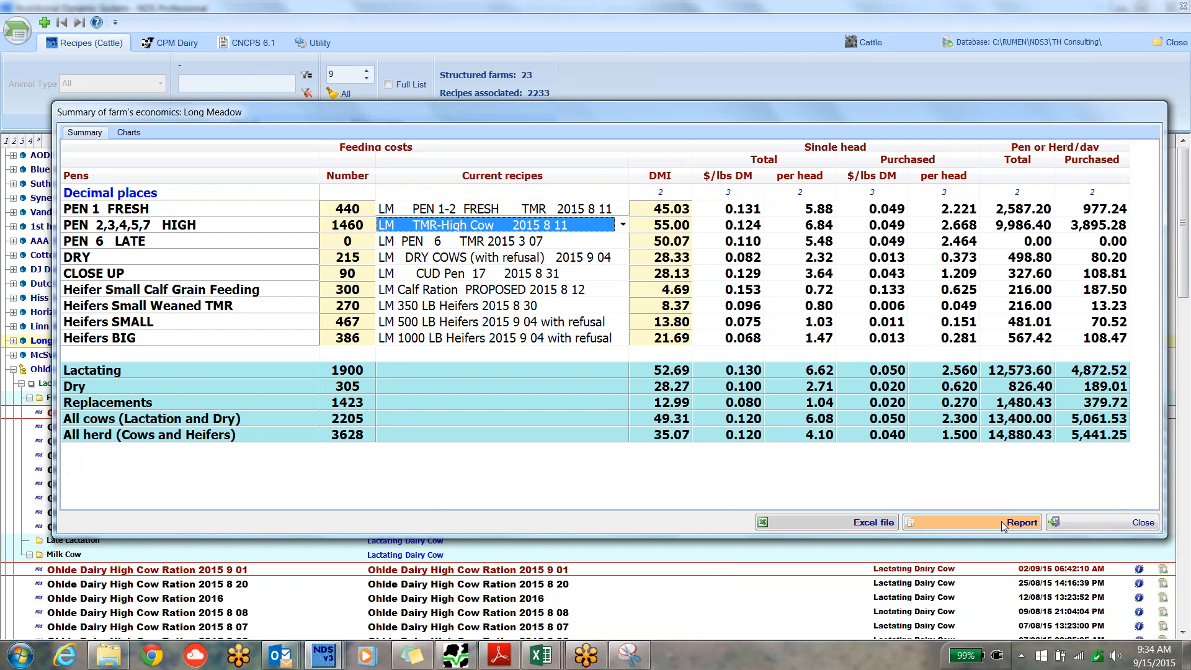
pyautogui.click(628, 656)
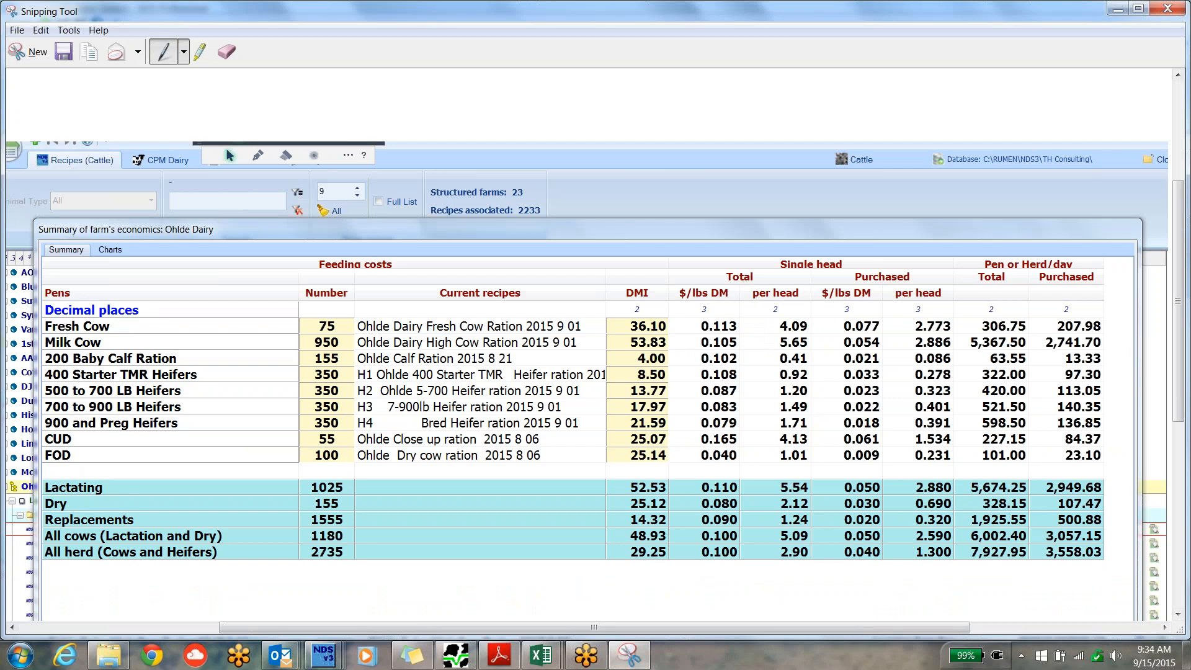
pyautogui.click(1178, 614)
pyautogui.click(1178, 615)
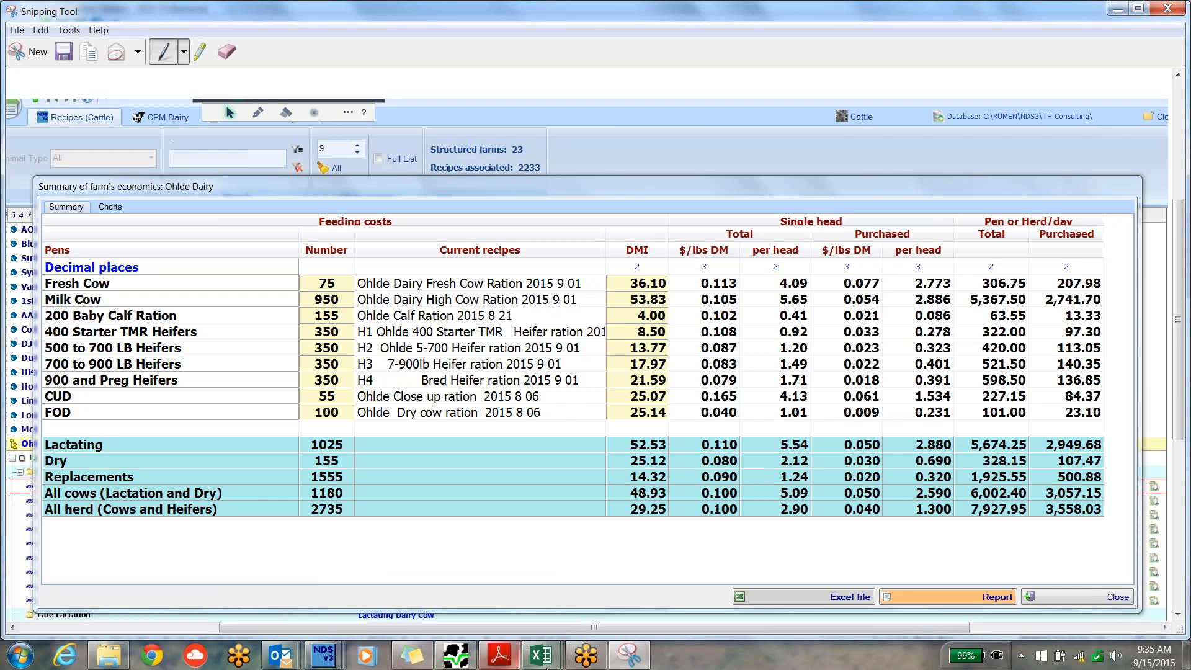
# Switch back to NDS Professional and widen the Long Meadow economics summary window on both sides.
pyautogui.click(332, 665)
pyautogui.click(460, 590)
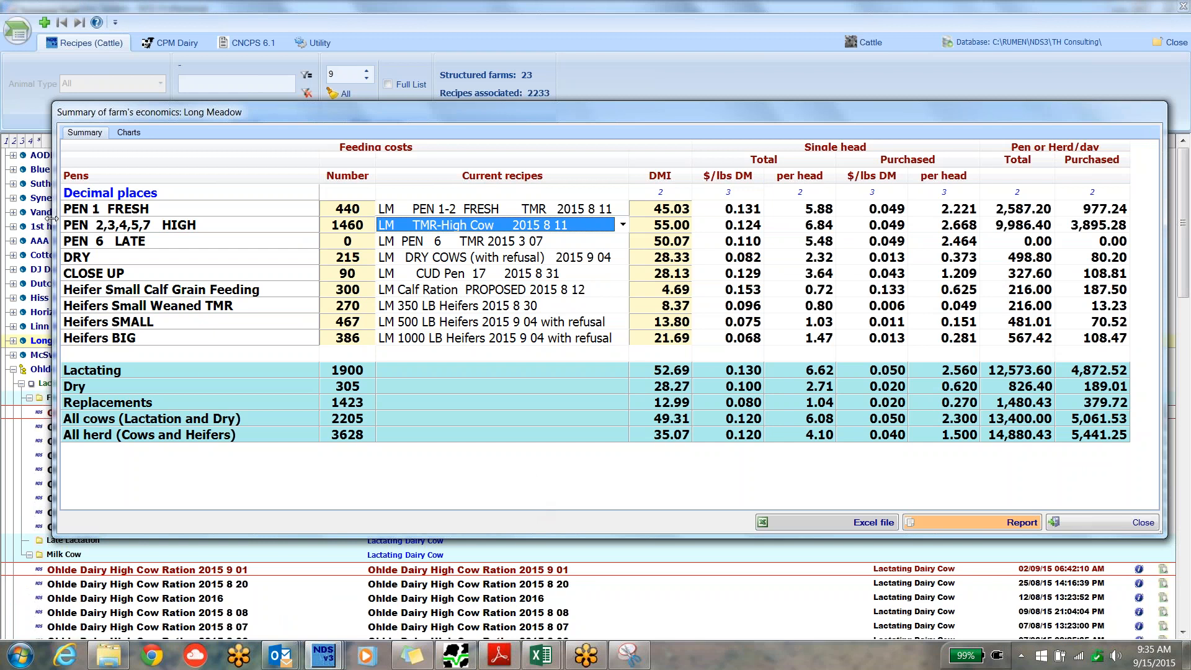
pyautogui.moveTo(52, 219); pyautogui.dragTo(14, 212)
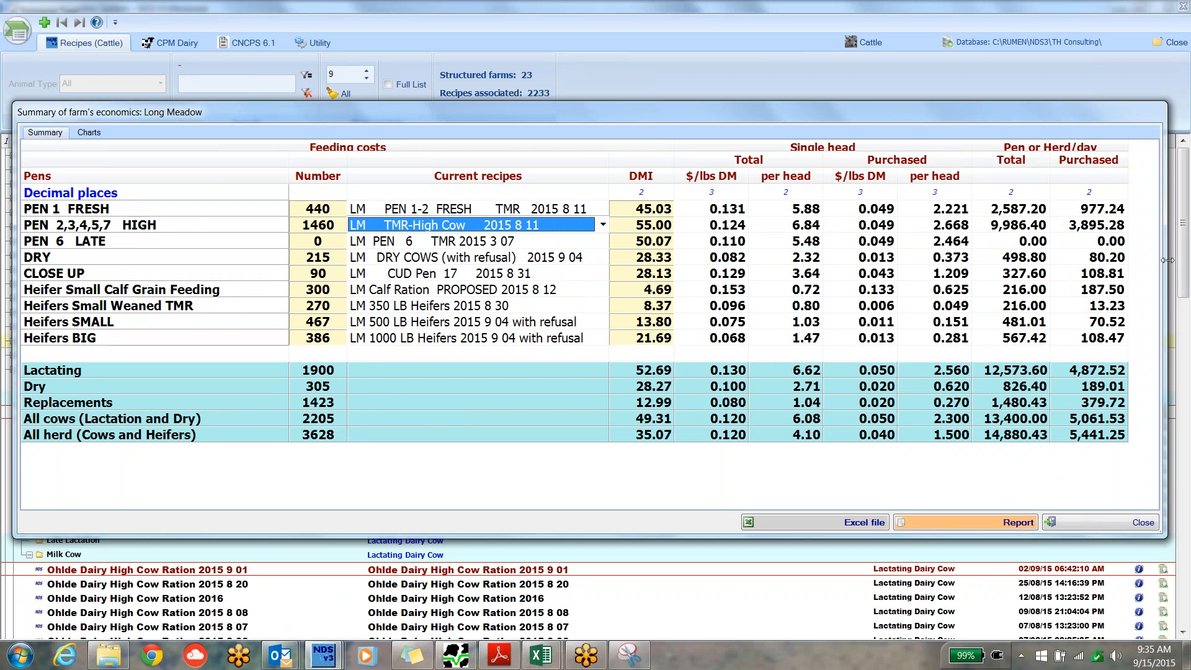
pyautogui.moveTo(1167, 260); pyautogui.dragTo(1182, 260)
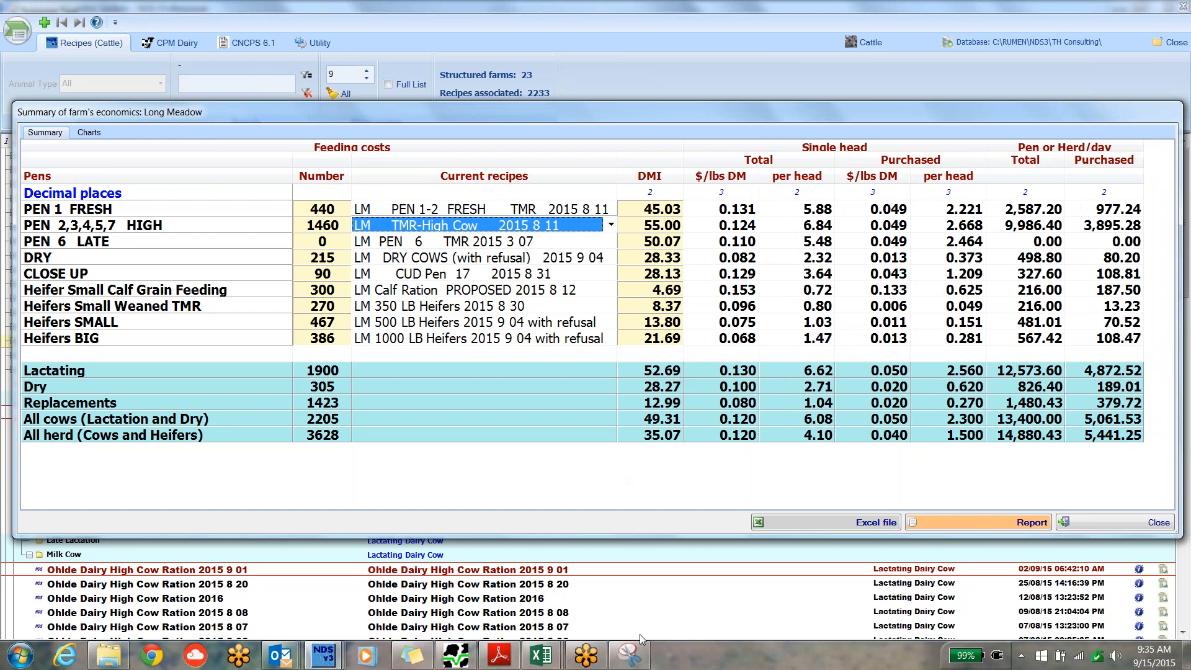
pyautogui.click(384, 17)
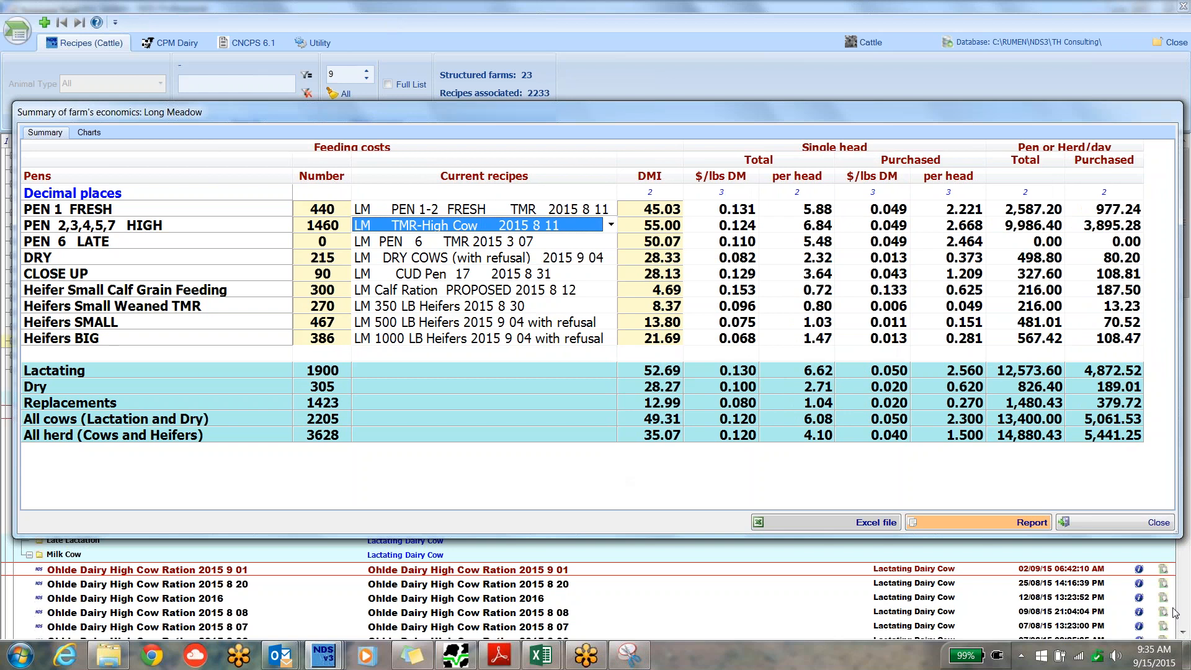